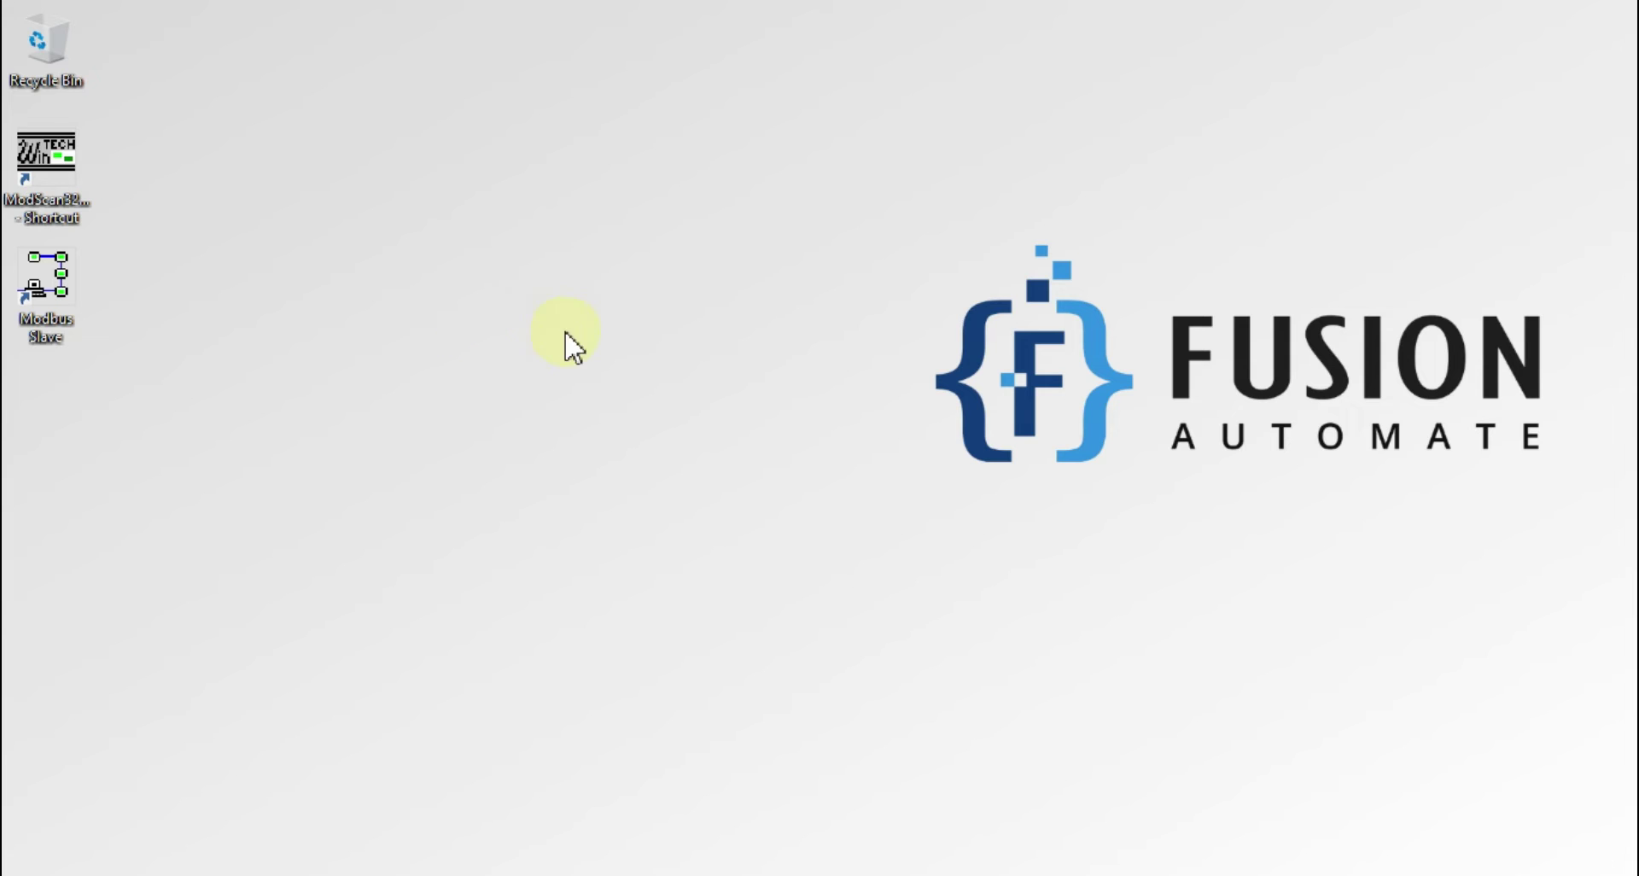
Select the ModScan32 shortcut on the desktop, clearing the selection in between
left_click_drag(150, 387, 72, 321)
left_click_drag(116, 157, 24, 187)
left_click(667, 492)
left_click_drag(182, 140, 38, 202)
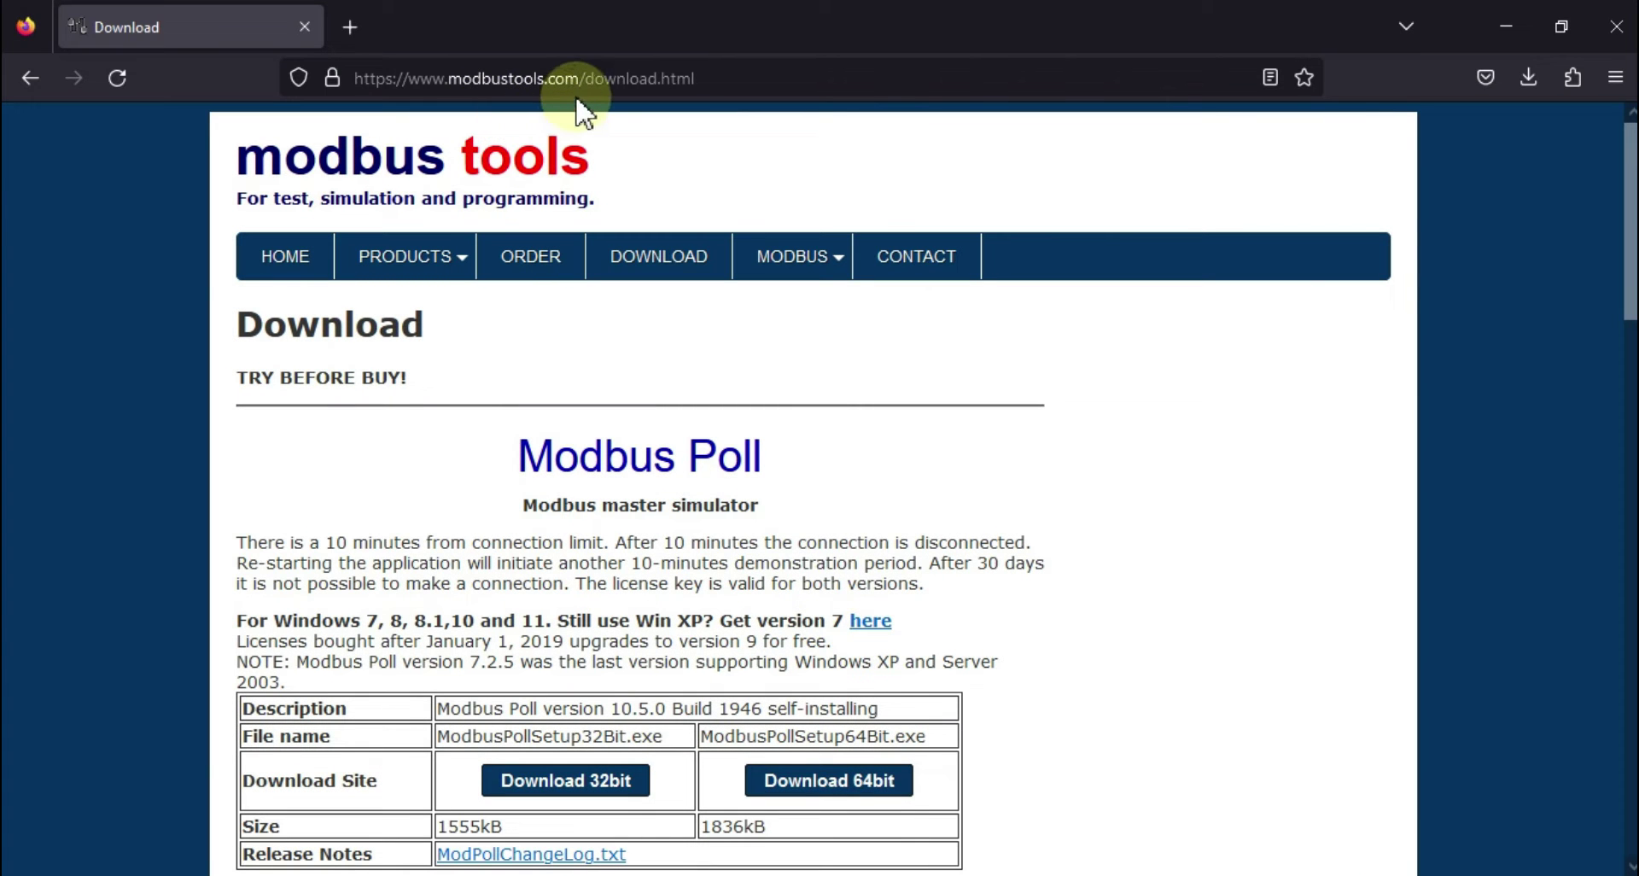
Scroll the browser page and highlight the Modbus Slave heading
mouse_move(799, 258)
scroll(888, 343, "down", 1)
scroll(854, 341, "down", 2)
scroll(834, 355, "up", 3)
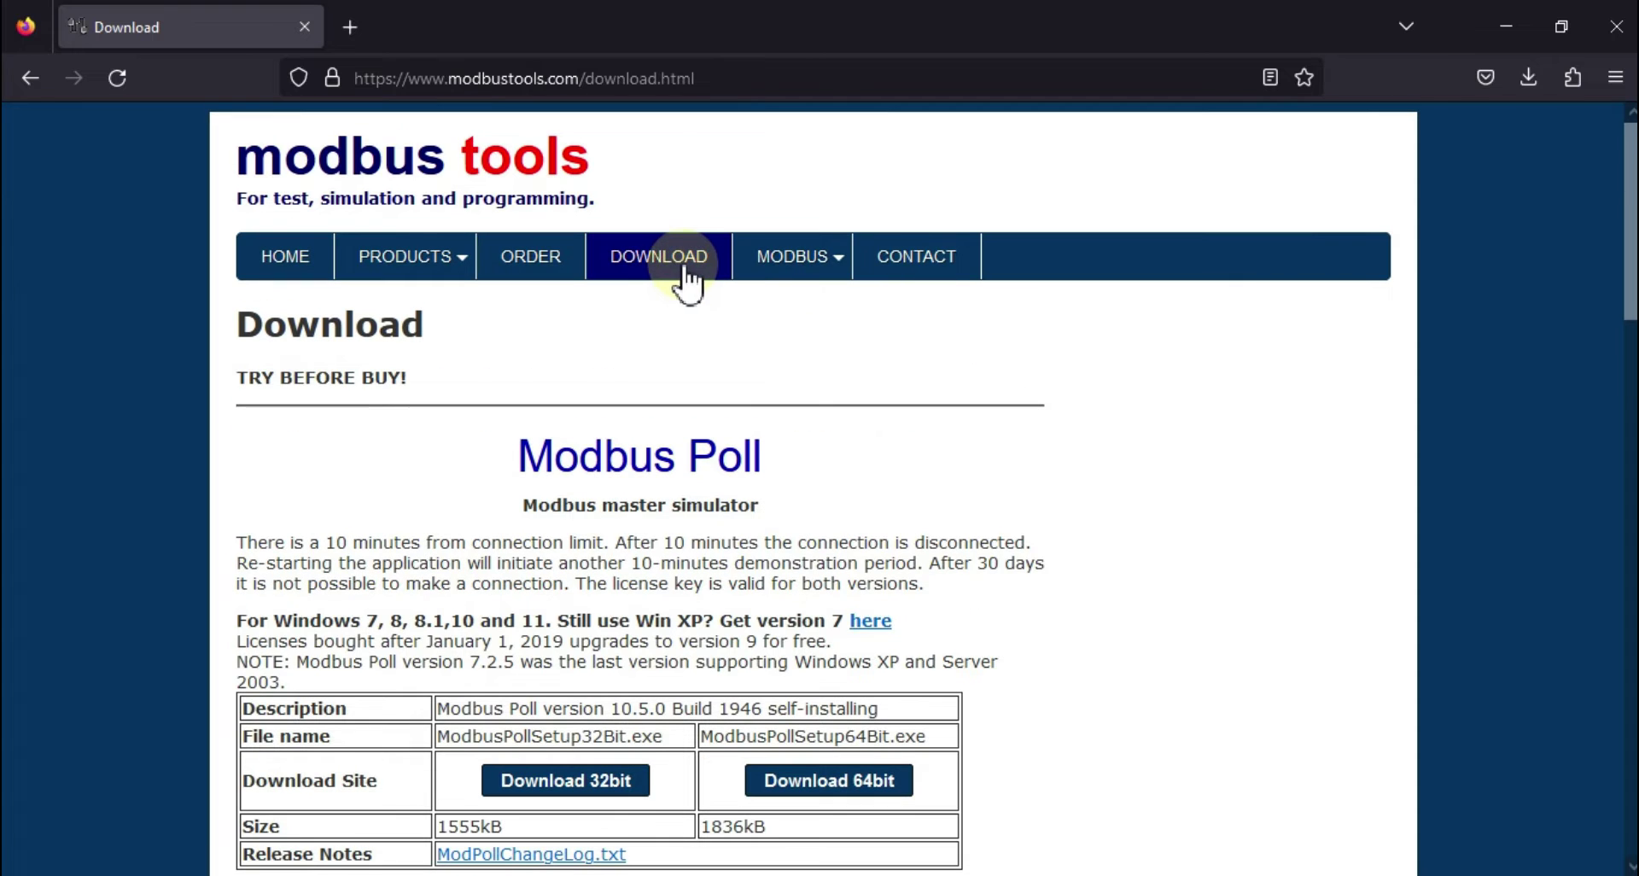
scroll(947, 426, "down", 5)
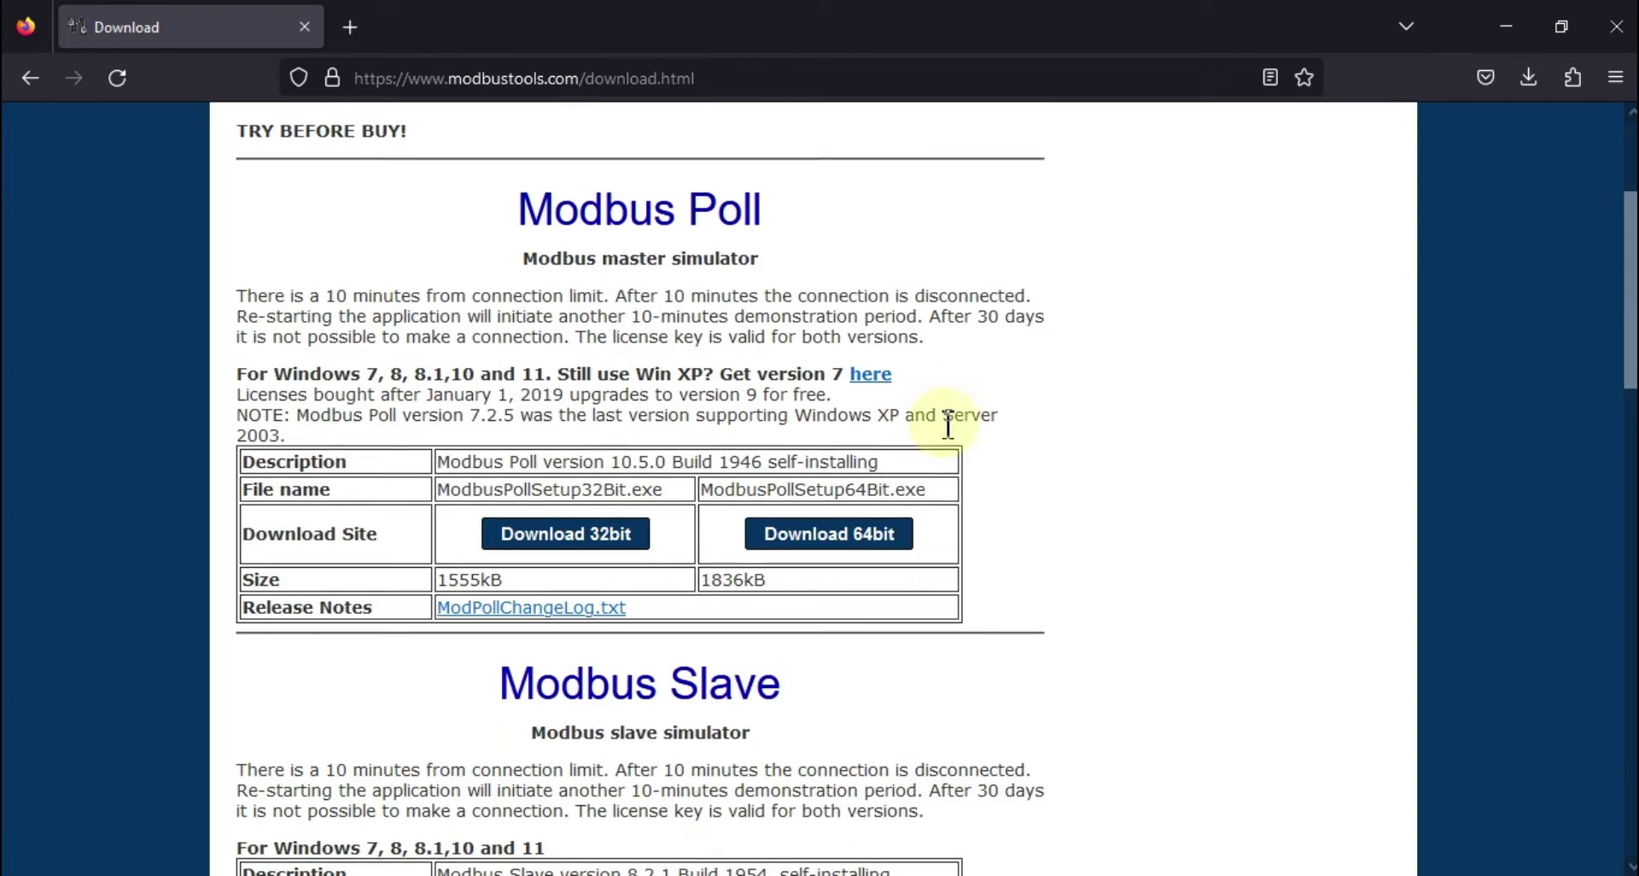
double_click(625, 443)
left_click_drag(625, 442, 797, 447)
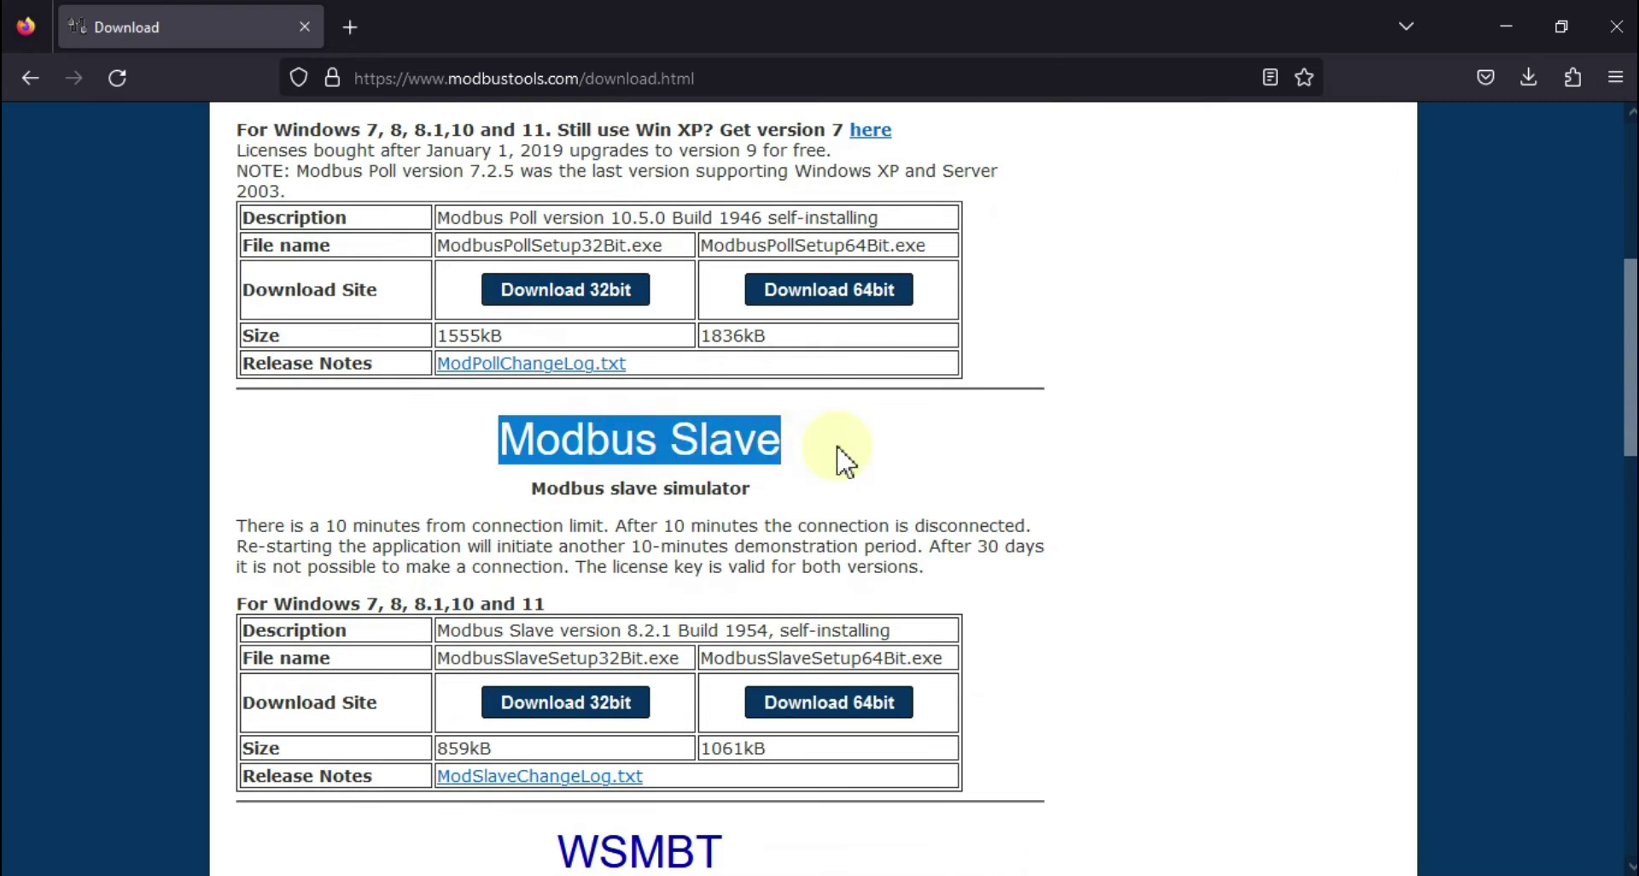
scroll(850, 461, "down", 3)
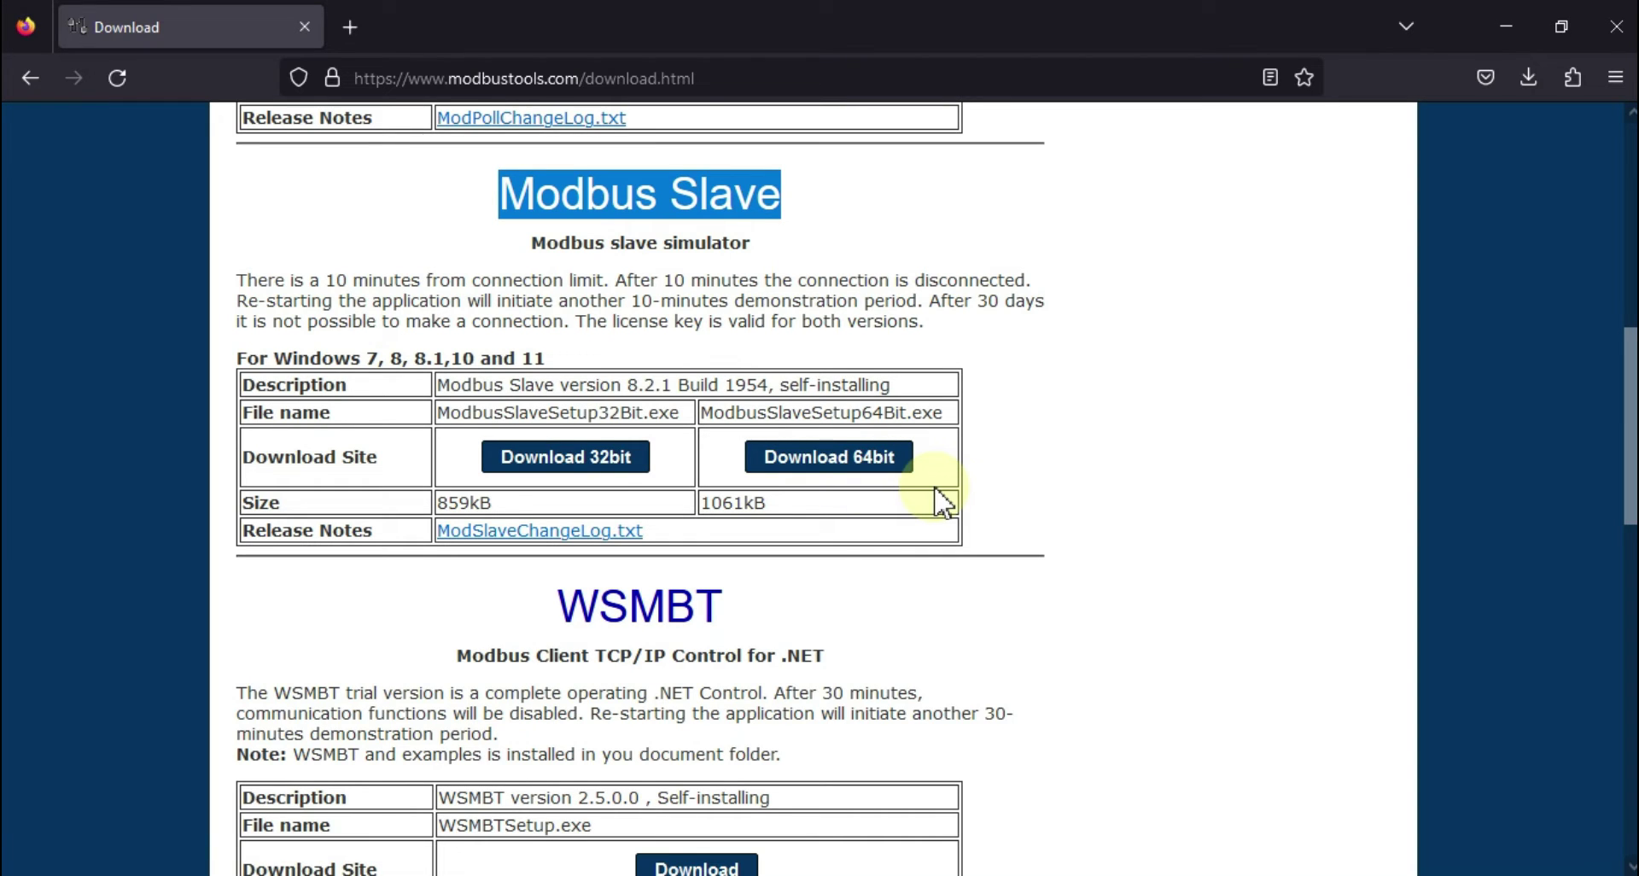
Minimise the browser, launch Modbus Slave from its desktop shortcut and centre its window
left_click(1507, 26)
left_click(341, 381)
left_click_drag(191, 428, 52, 316)
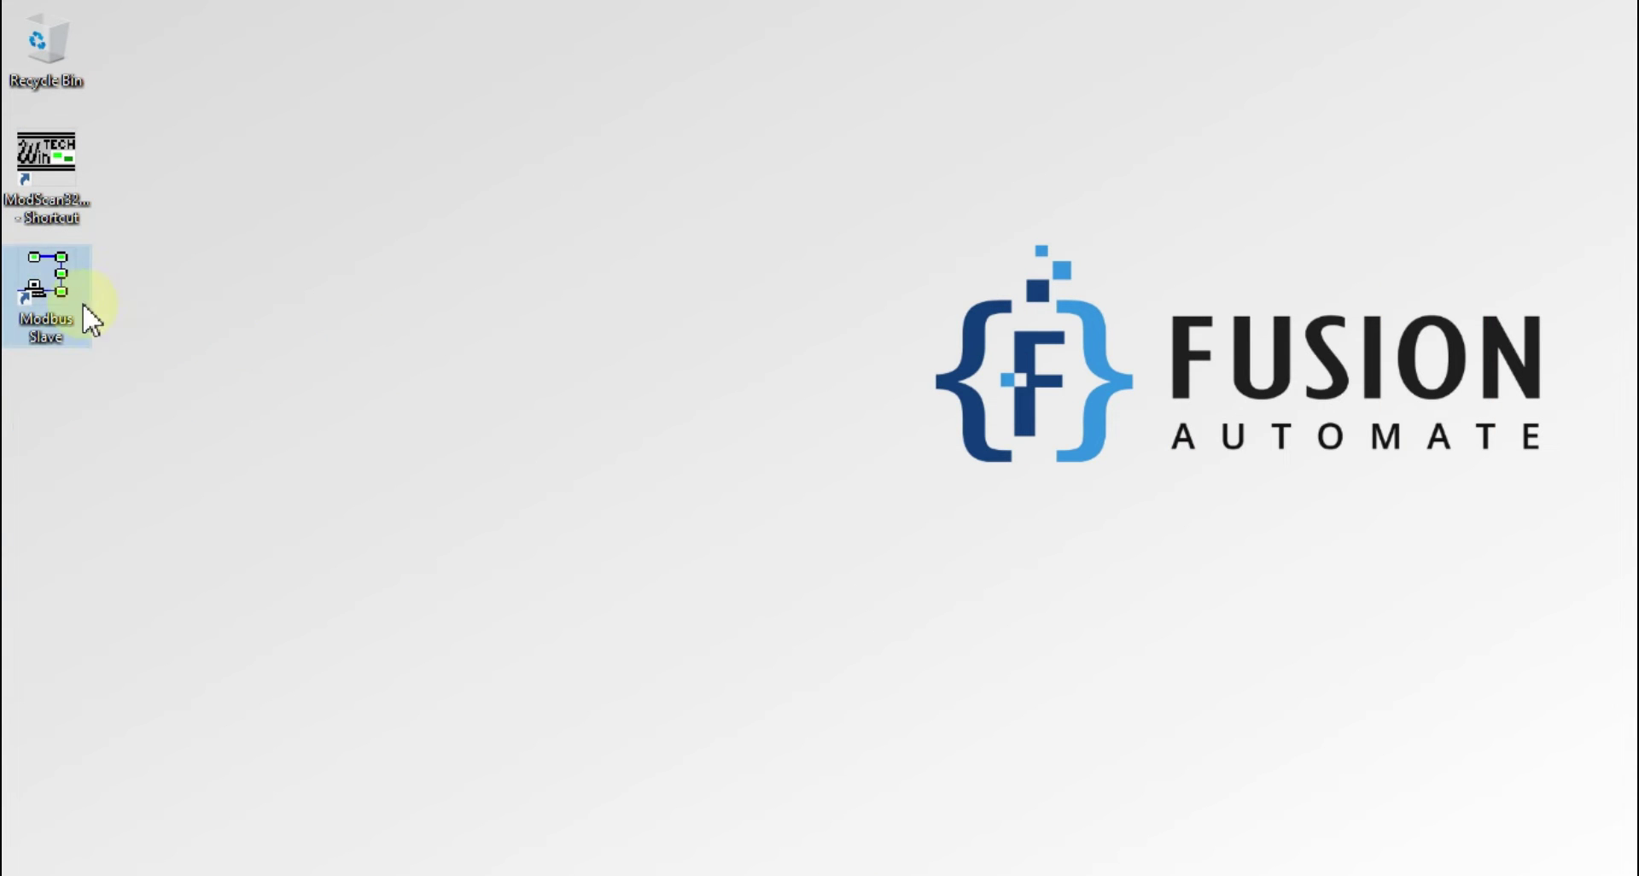
double_click(60, 286)
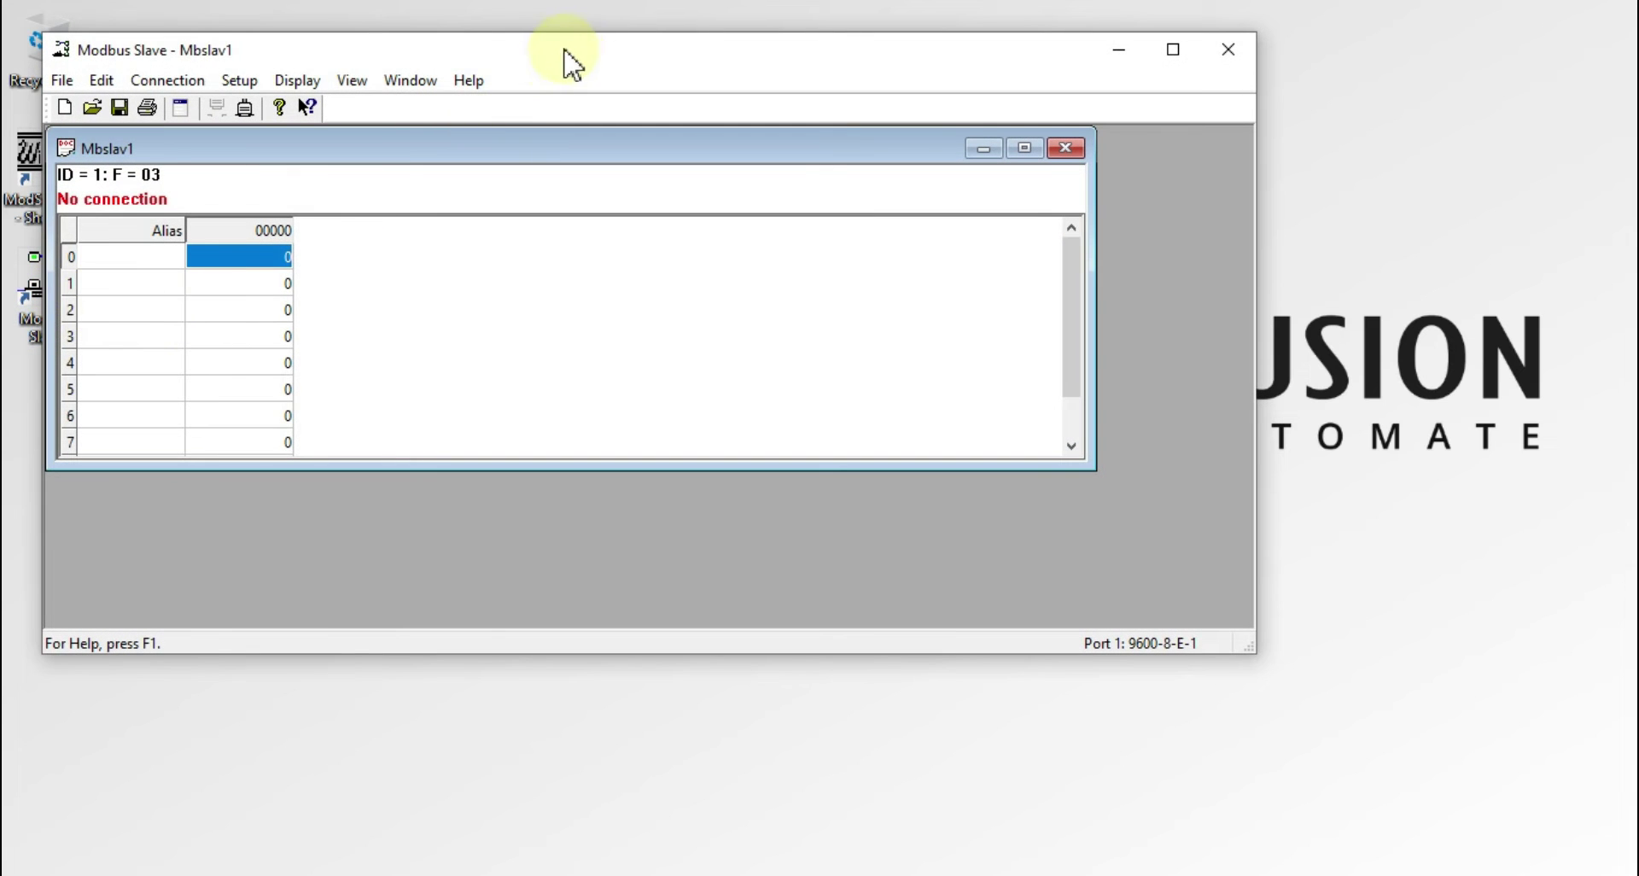
left_click_drag(567, 60, 766, 81)
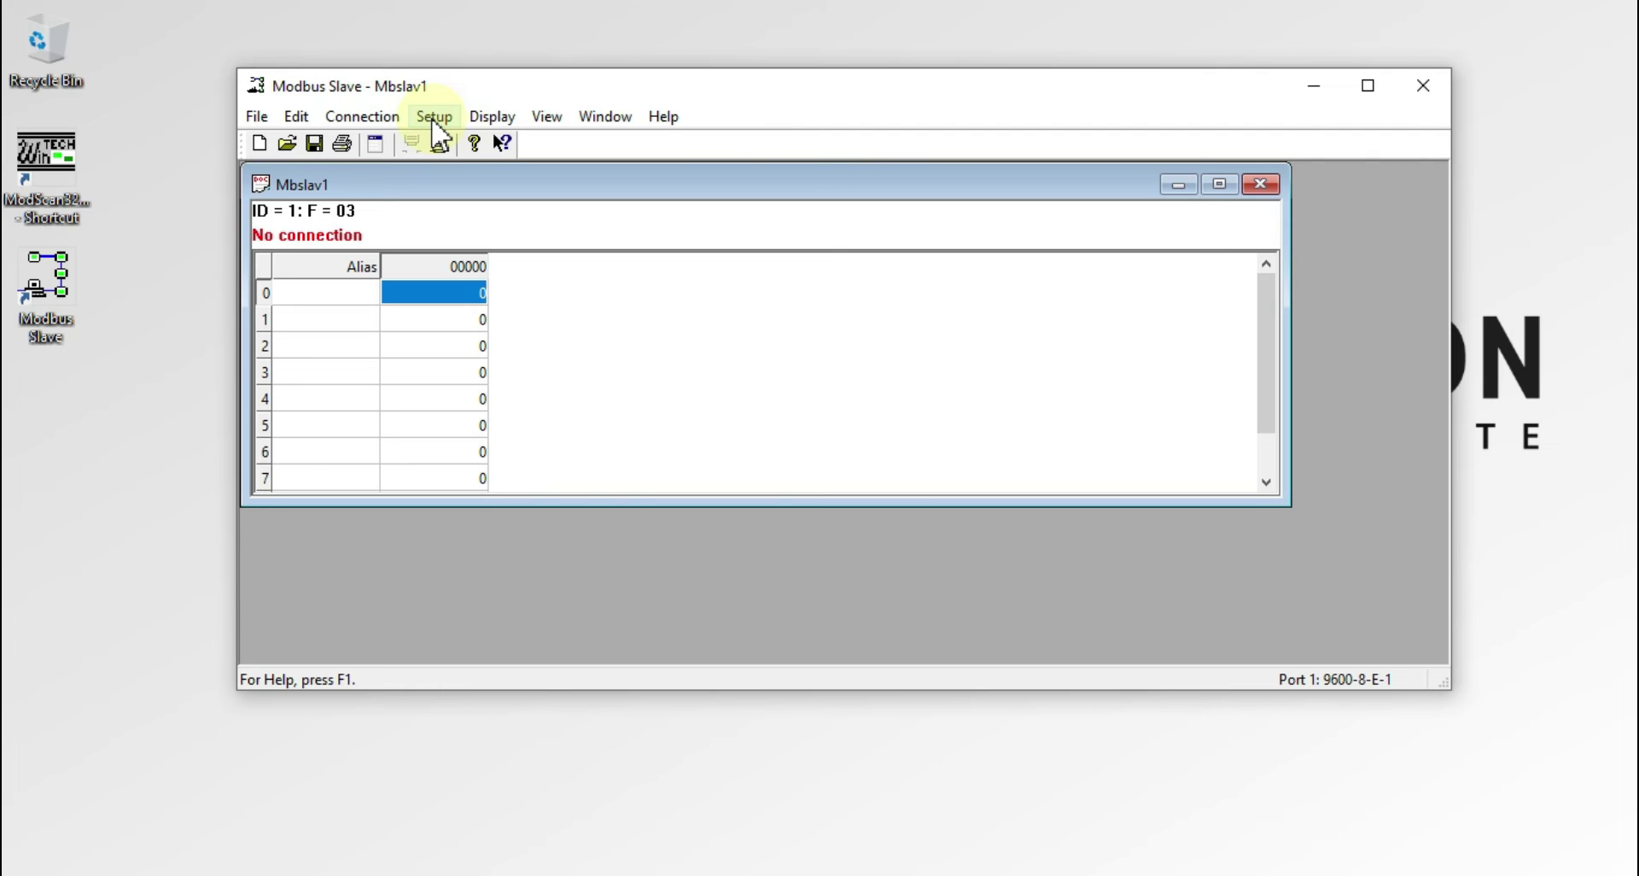
left_click(432, 120)
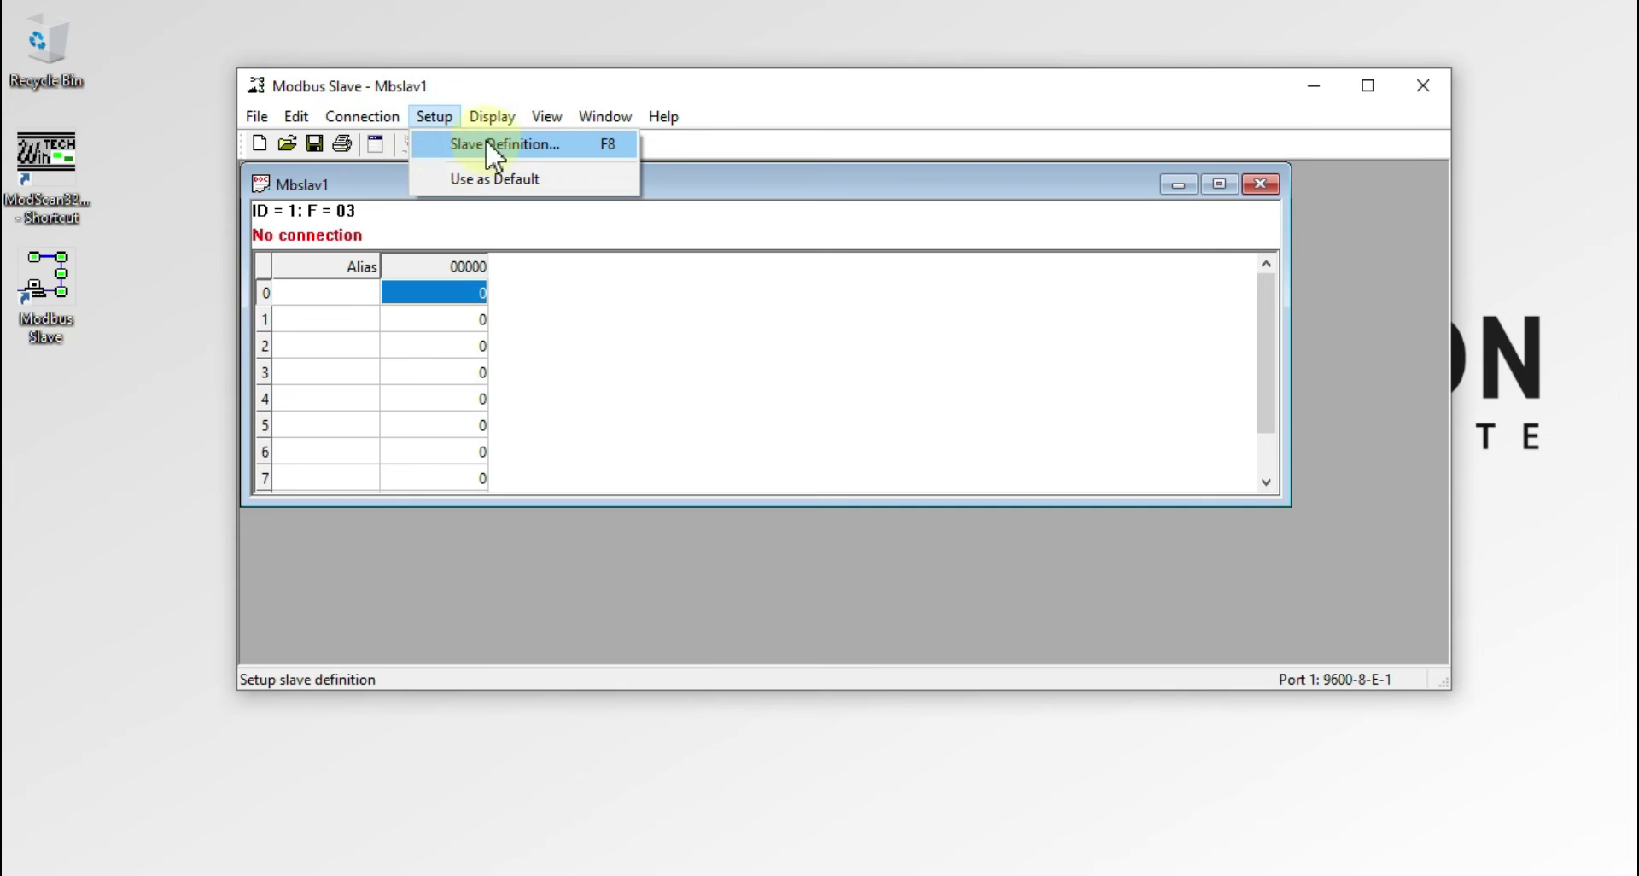
Define slave ID 1 with function 03 Holding Register (4x), address 0, quantity 10, and maximise Mbslav1
left_click(502, 141)
double_click(742, 239)
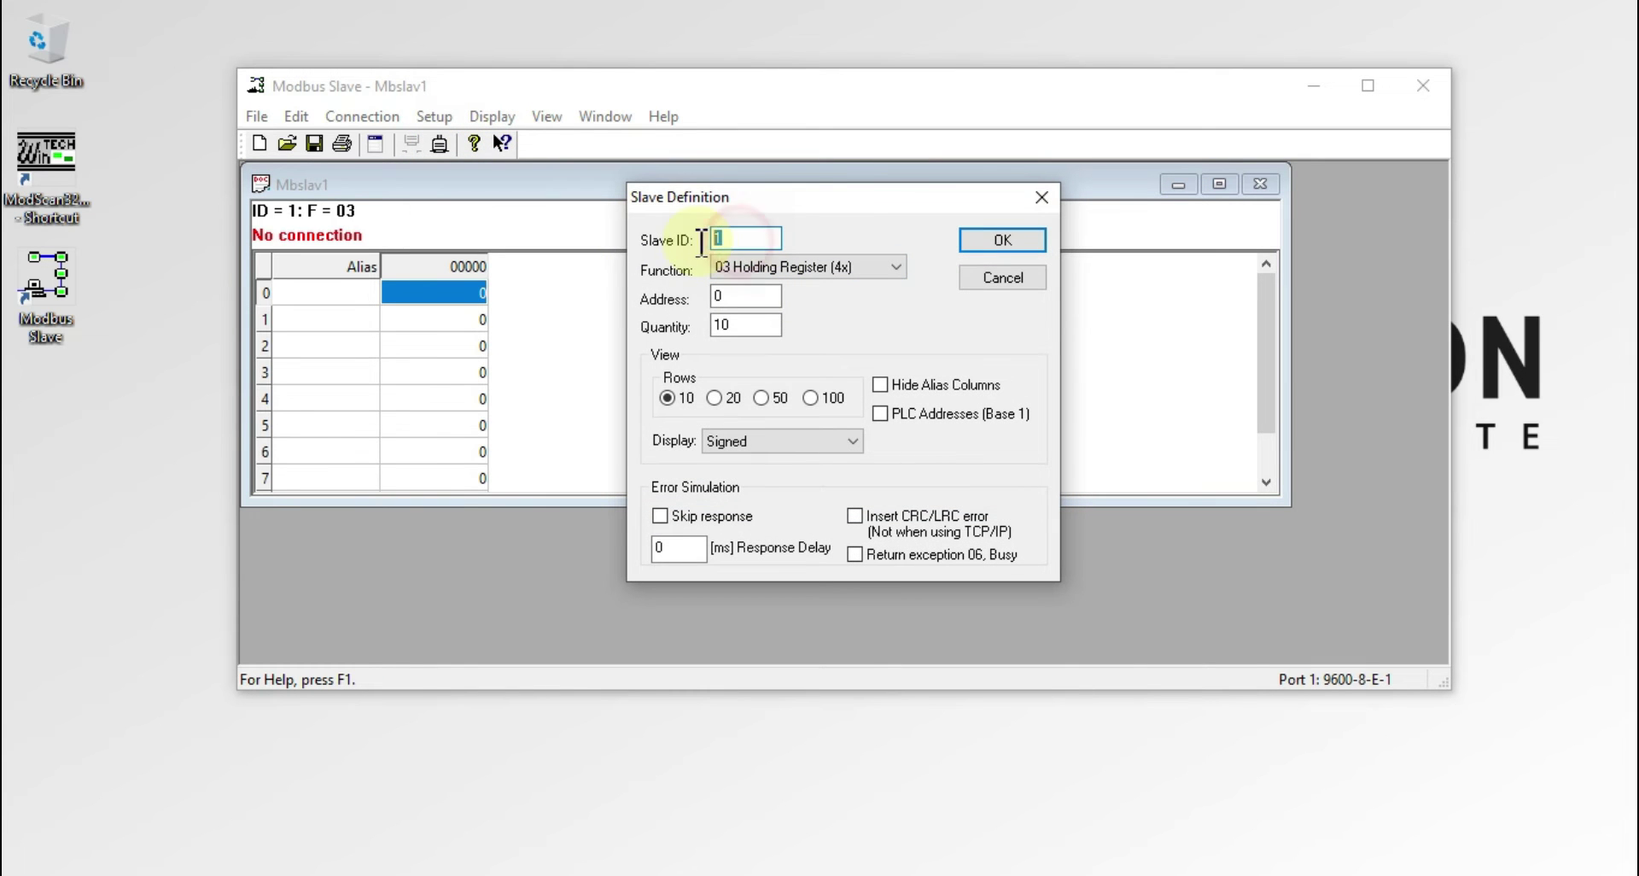
left_click(799, 269)
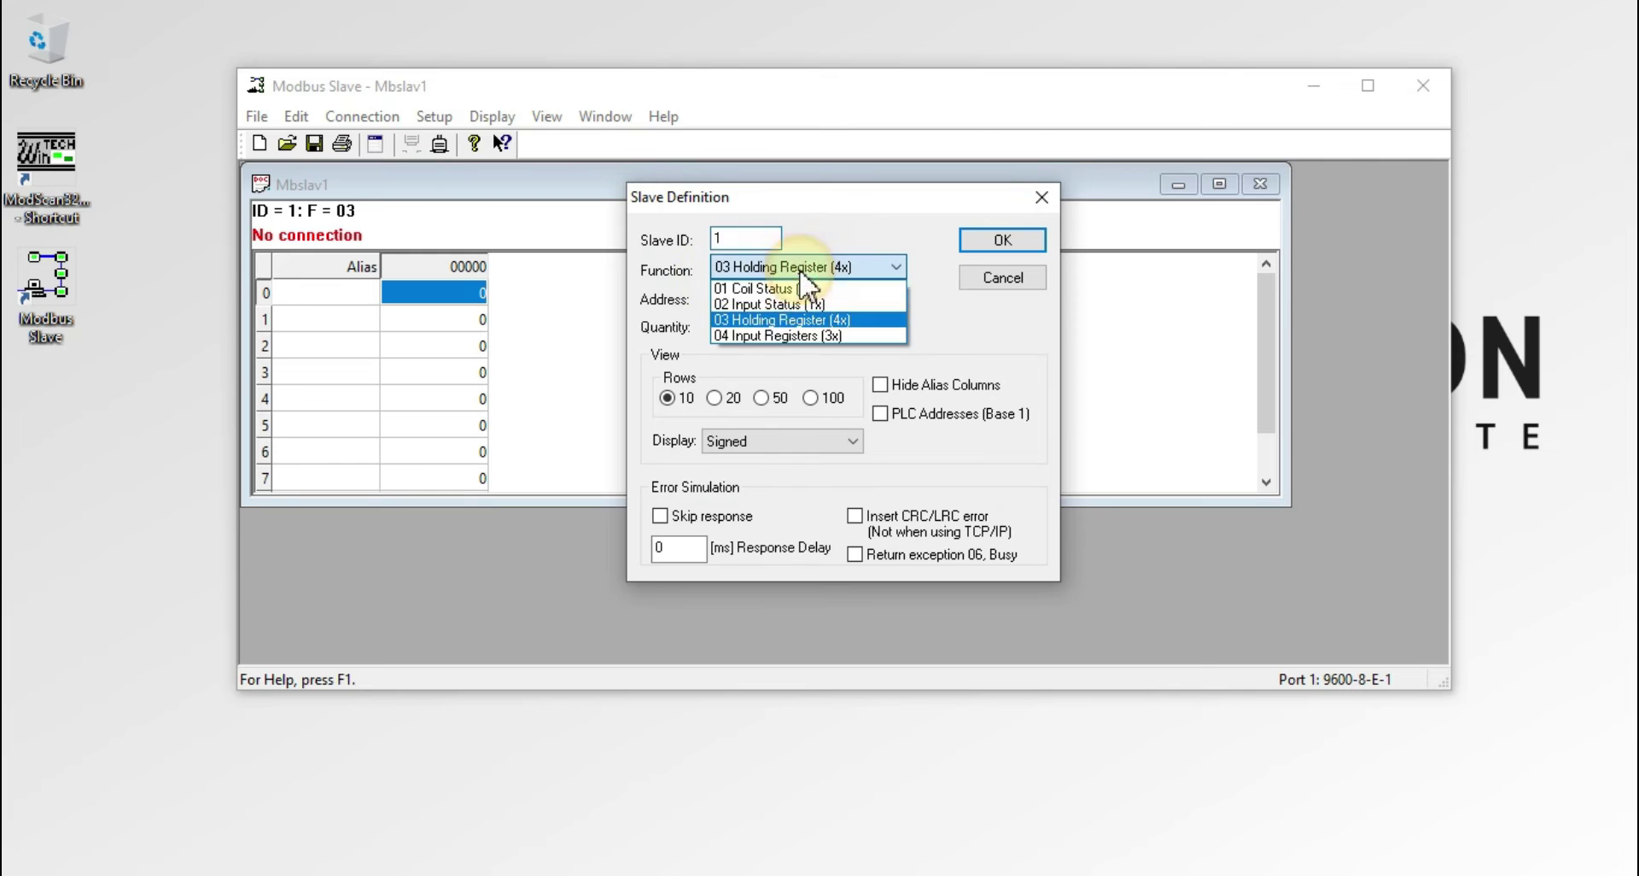
left_click(756, 320)
left_click_drag(739, 327, 717, 326)
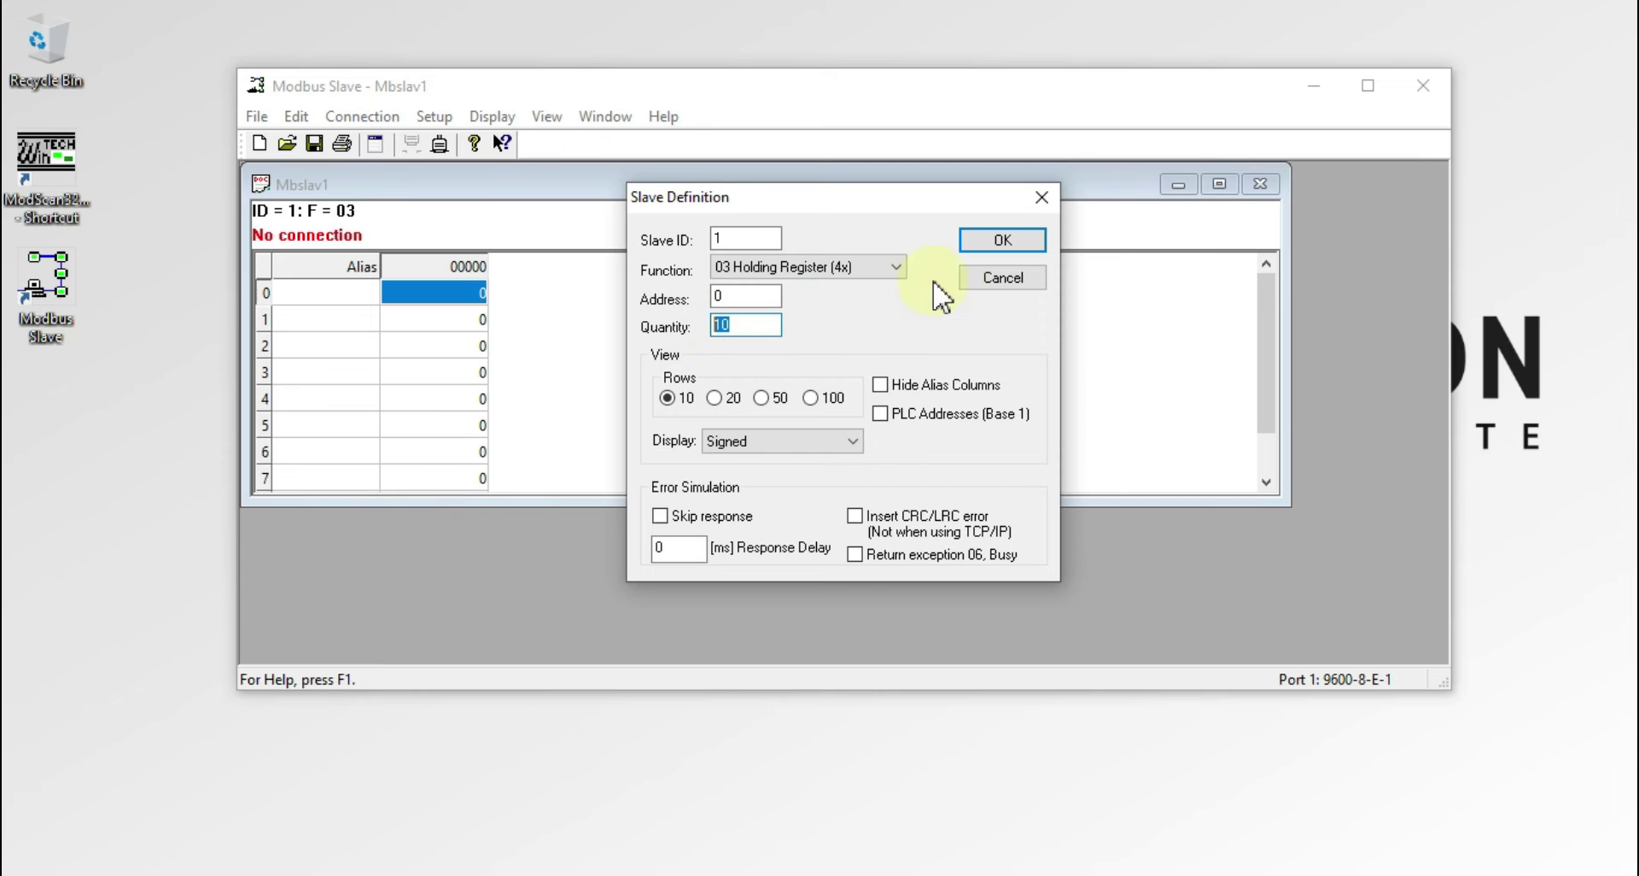
left_click(1001, 242)
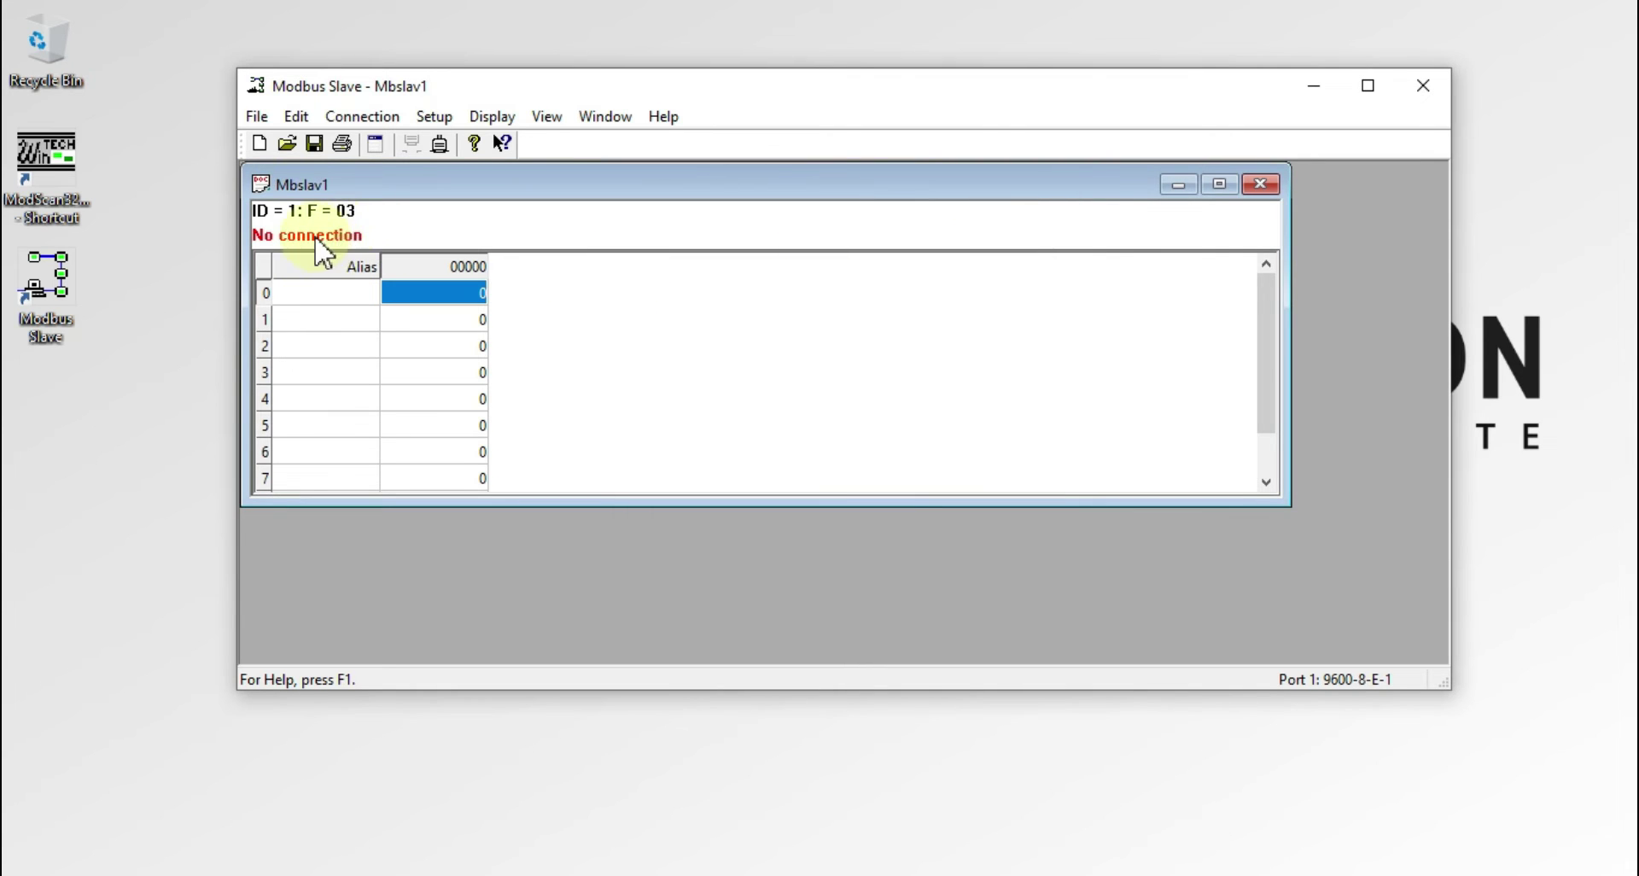
double_click(560, 186)
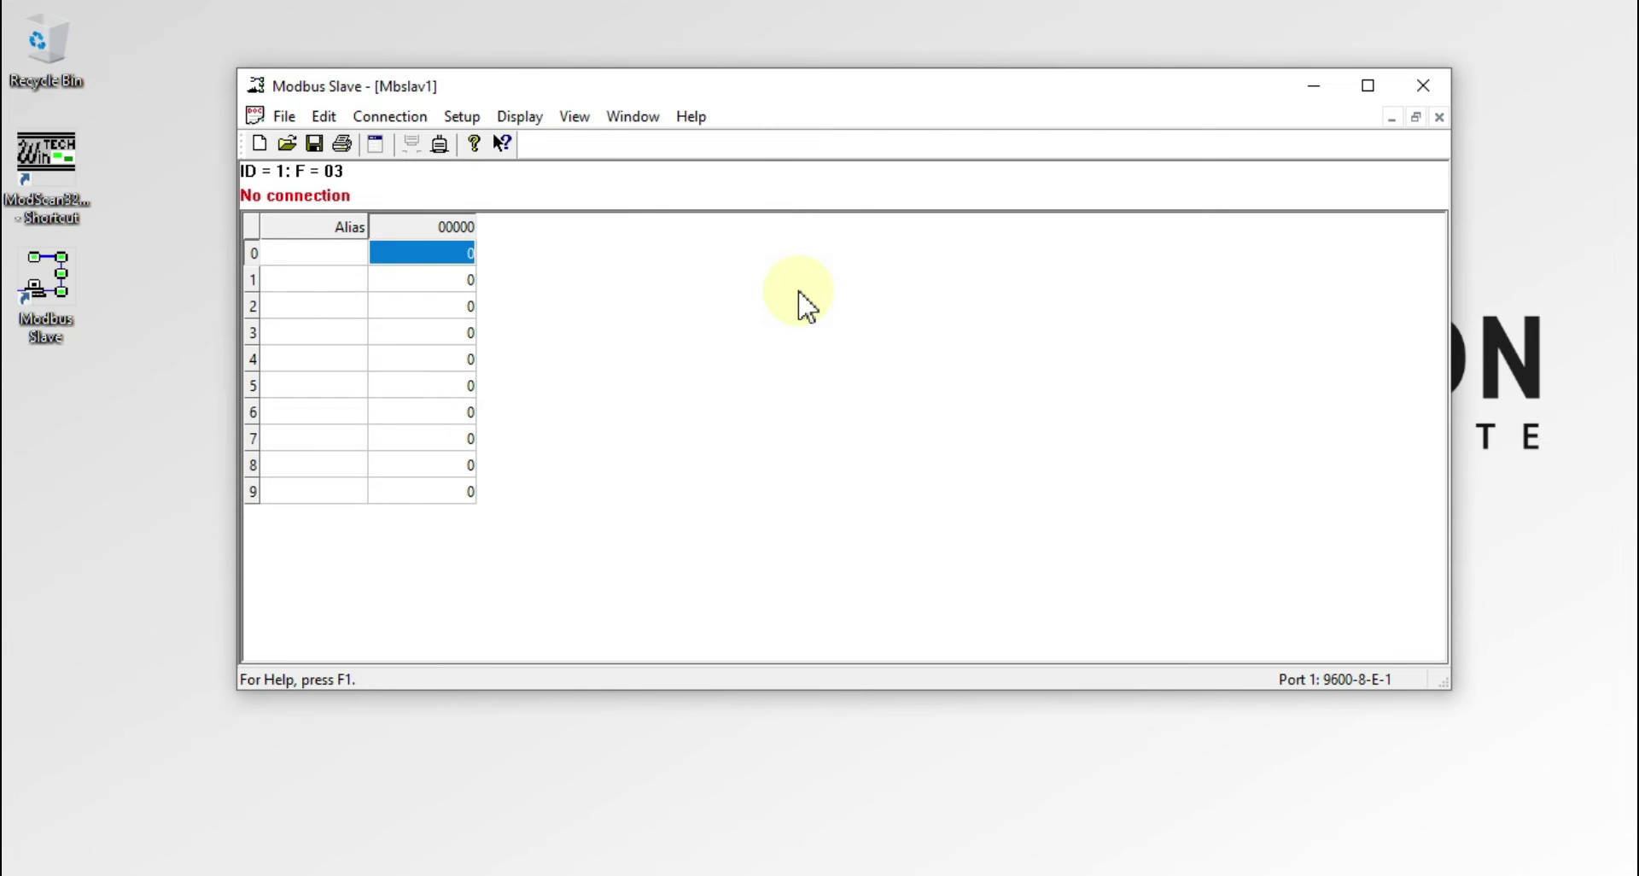
Connect as a Modbus TCP/IP server on port 502 with Any Address and Ignore Unit ID ticked
left_click(389, 119)
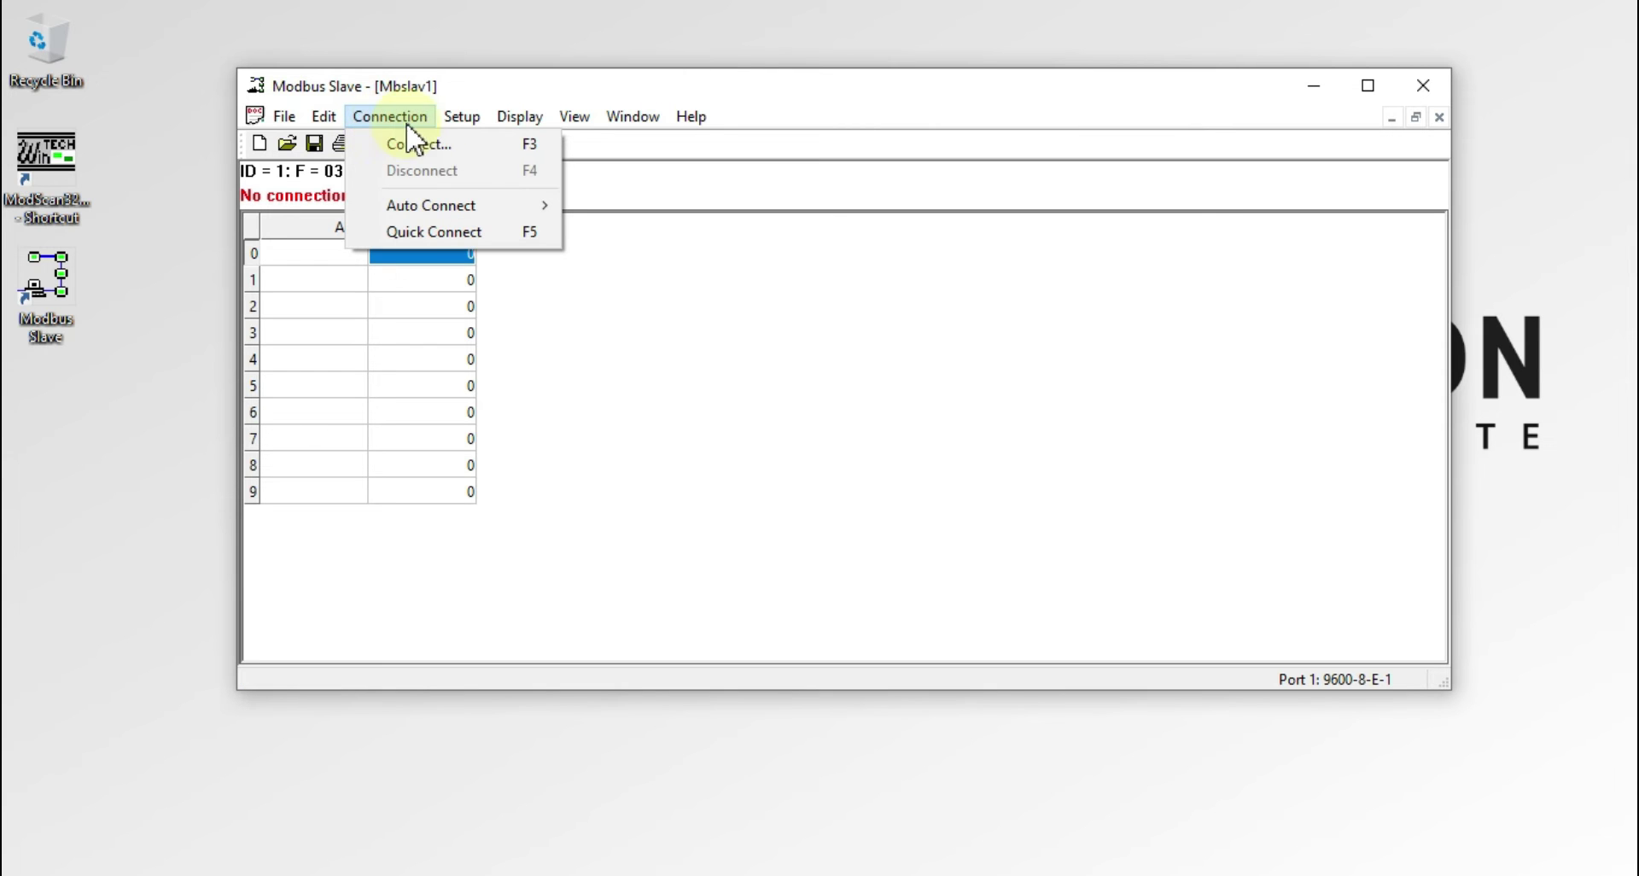
left_click(418, 143)
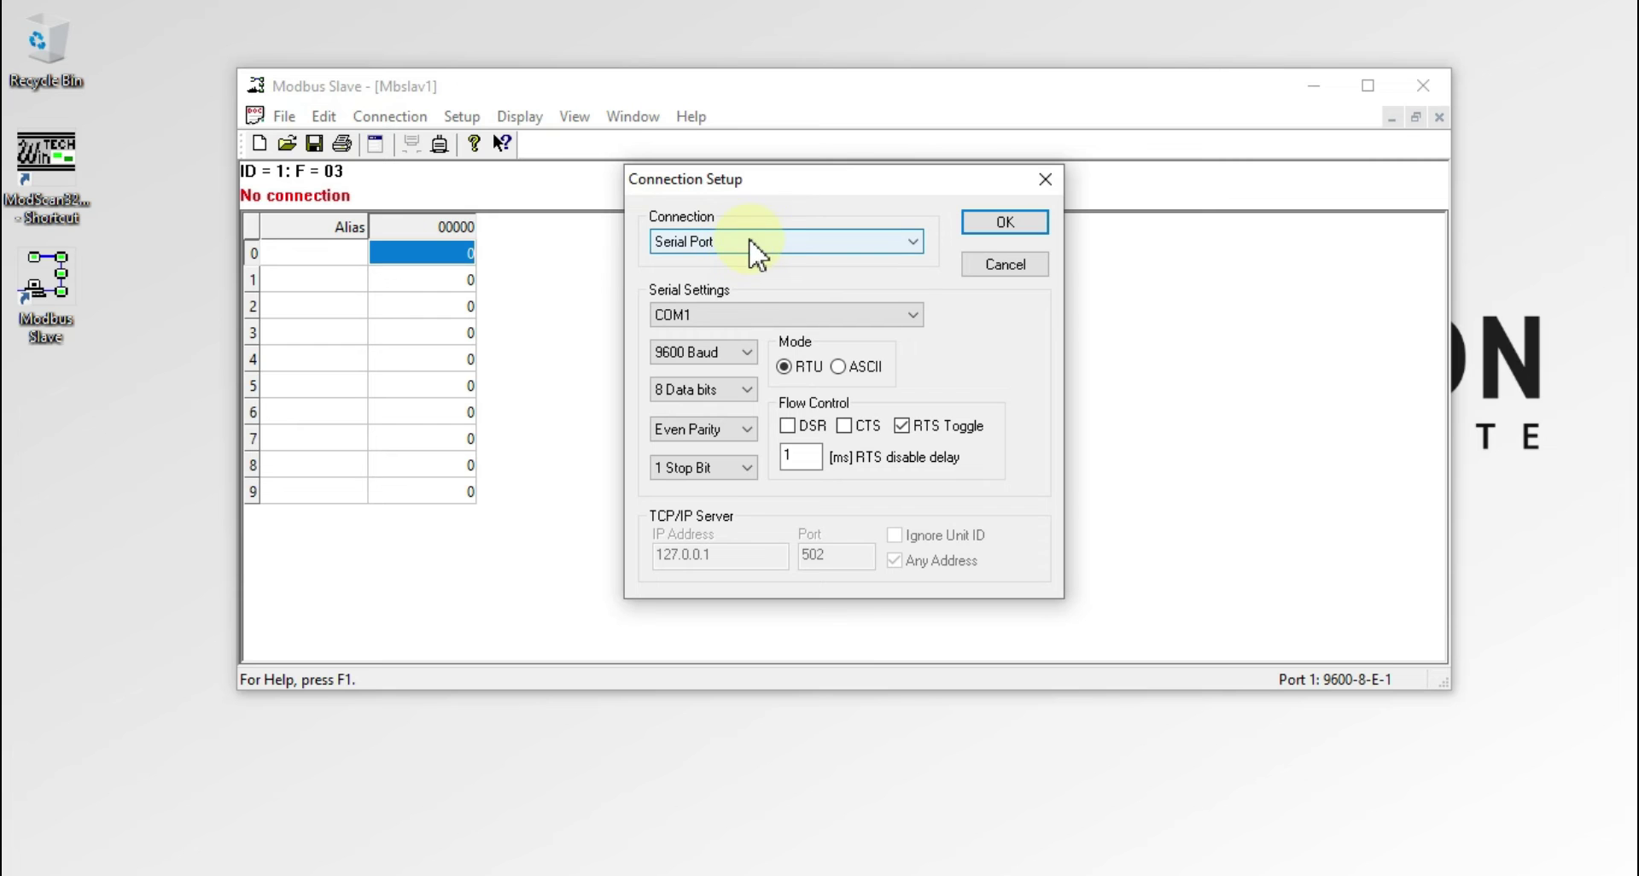
left_click(750, 246)
left_click(726, 278)
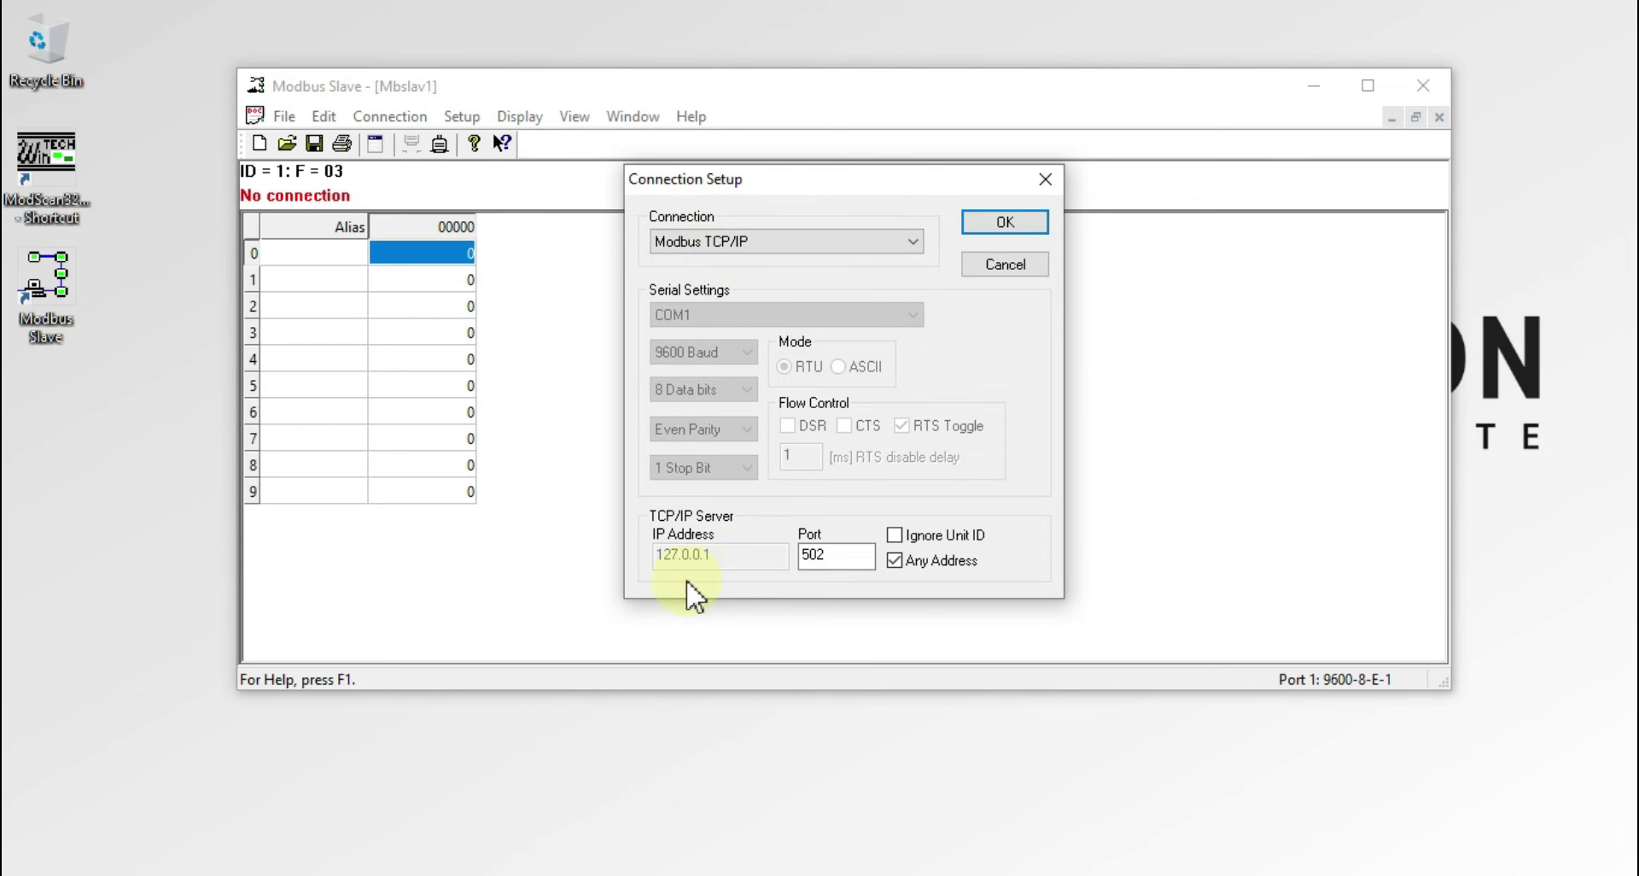
left_click(830, 559)
left_click_drag(854, 556, 779, 557)
left_click(895, 558)
left_click(896, 536)
left_click(1014, 223)
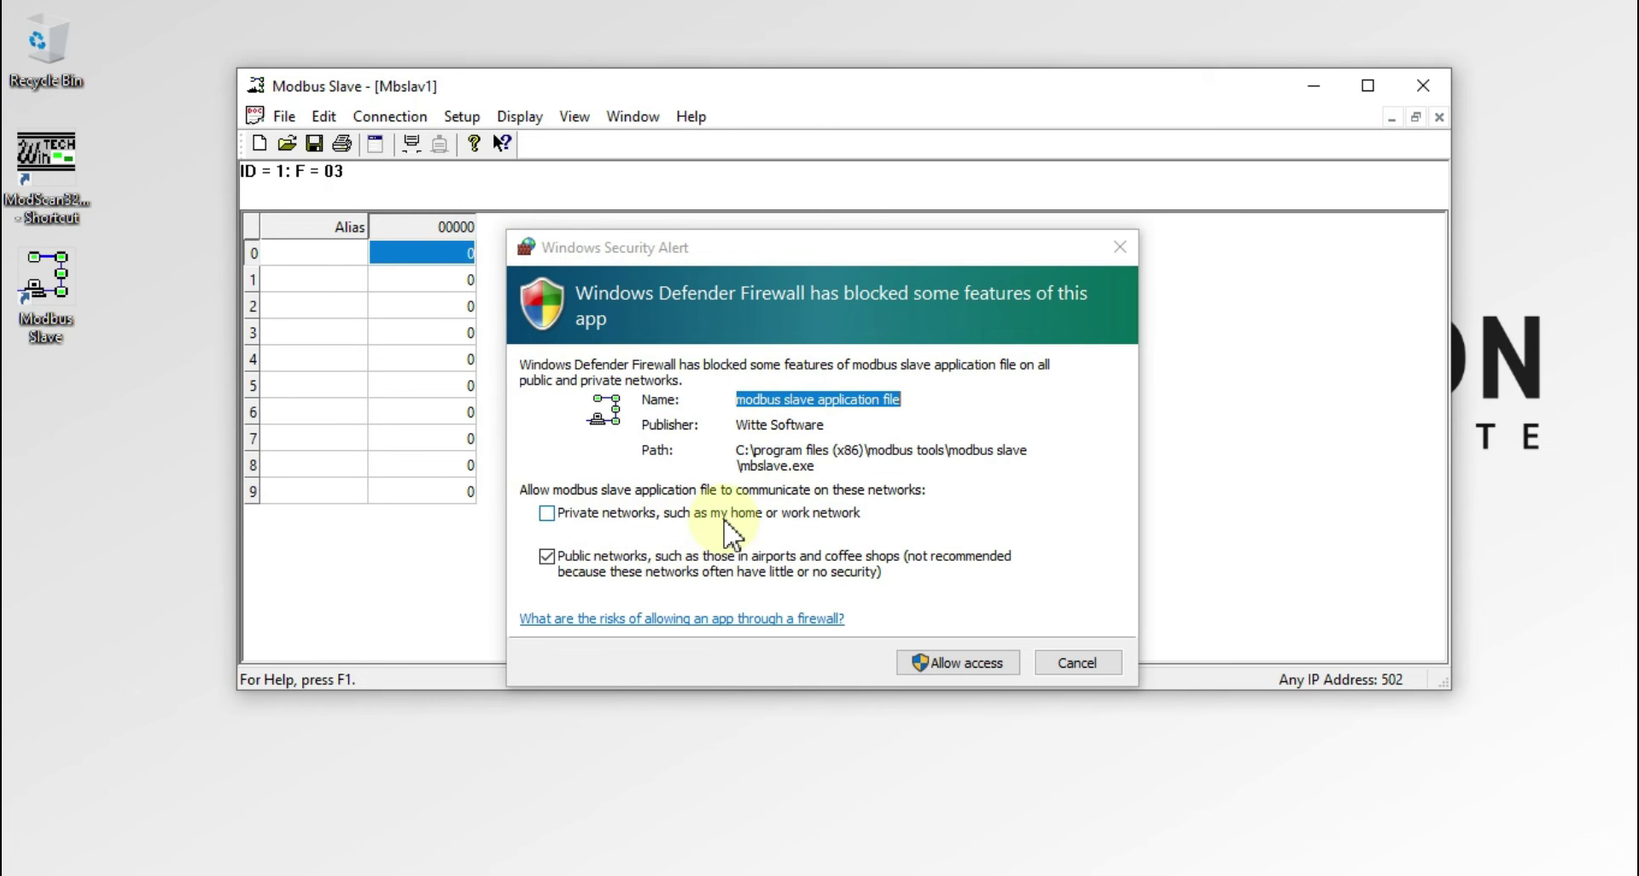
Tick Private networks in the Windows Security Alert and allow Modbus Slave access
left_click(546, 515)
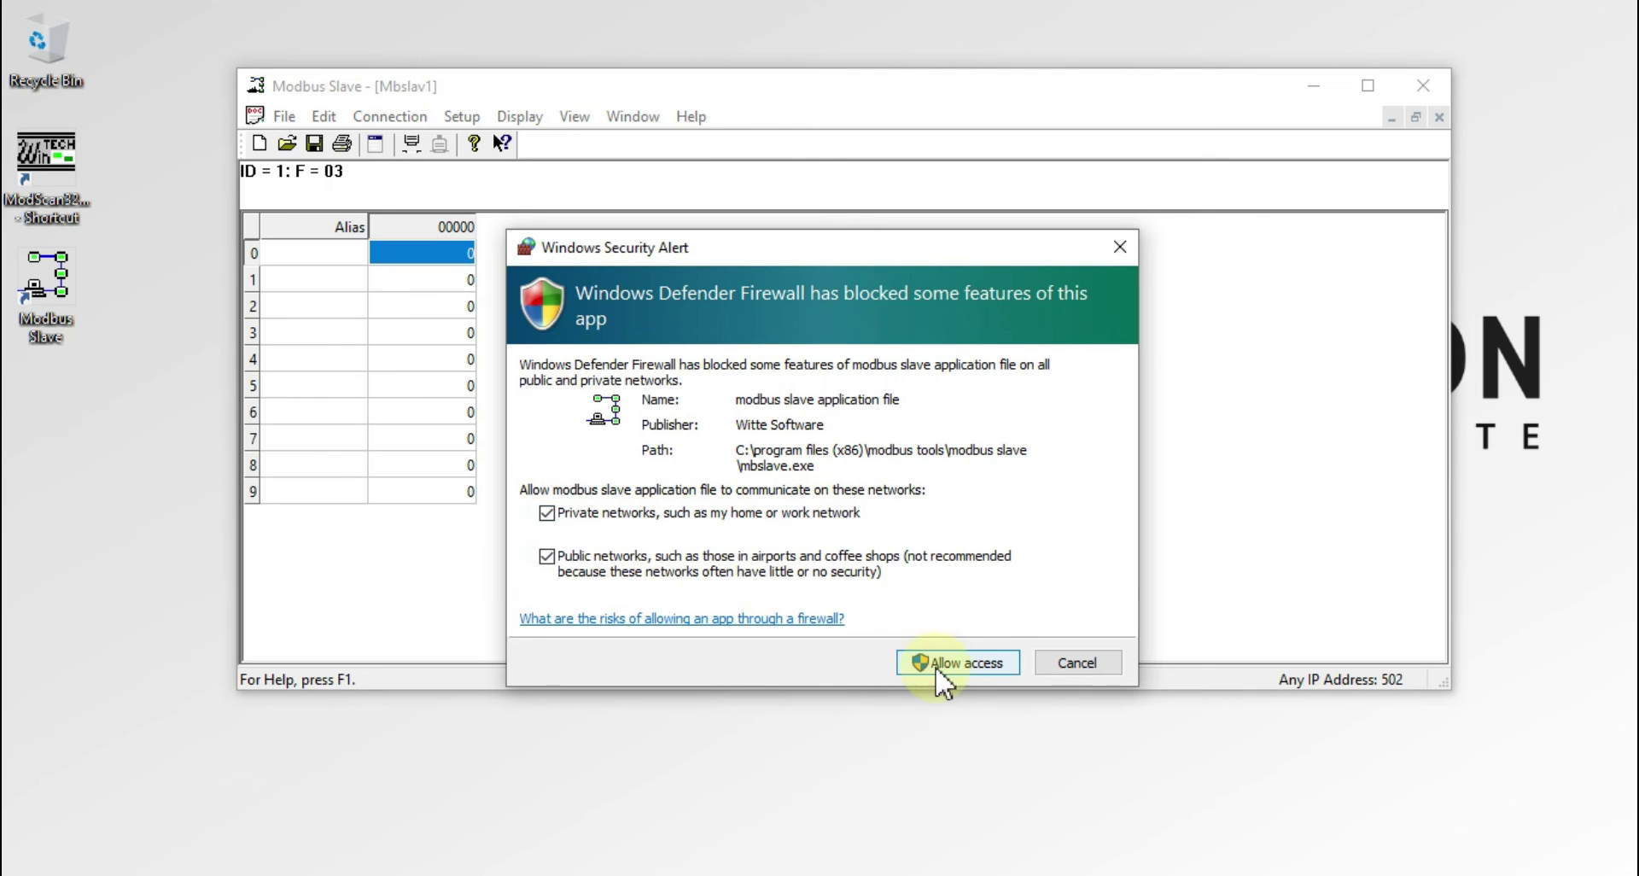
left_click(963, 662)
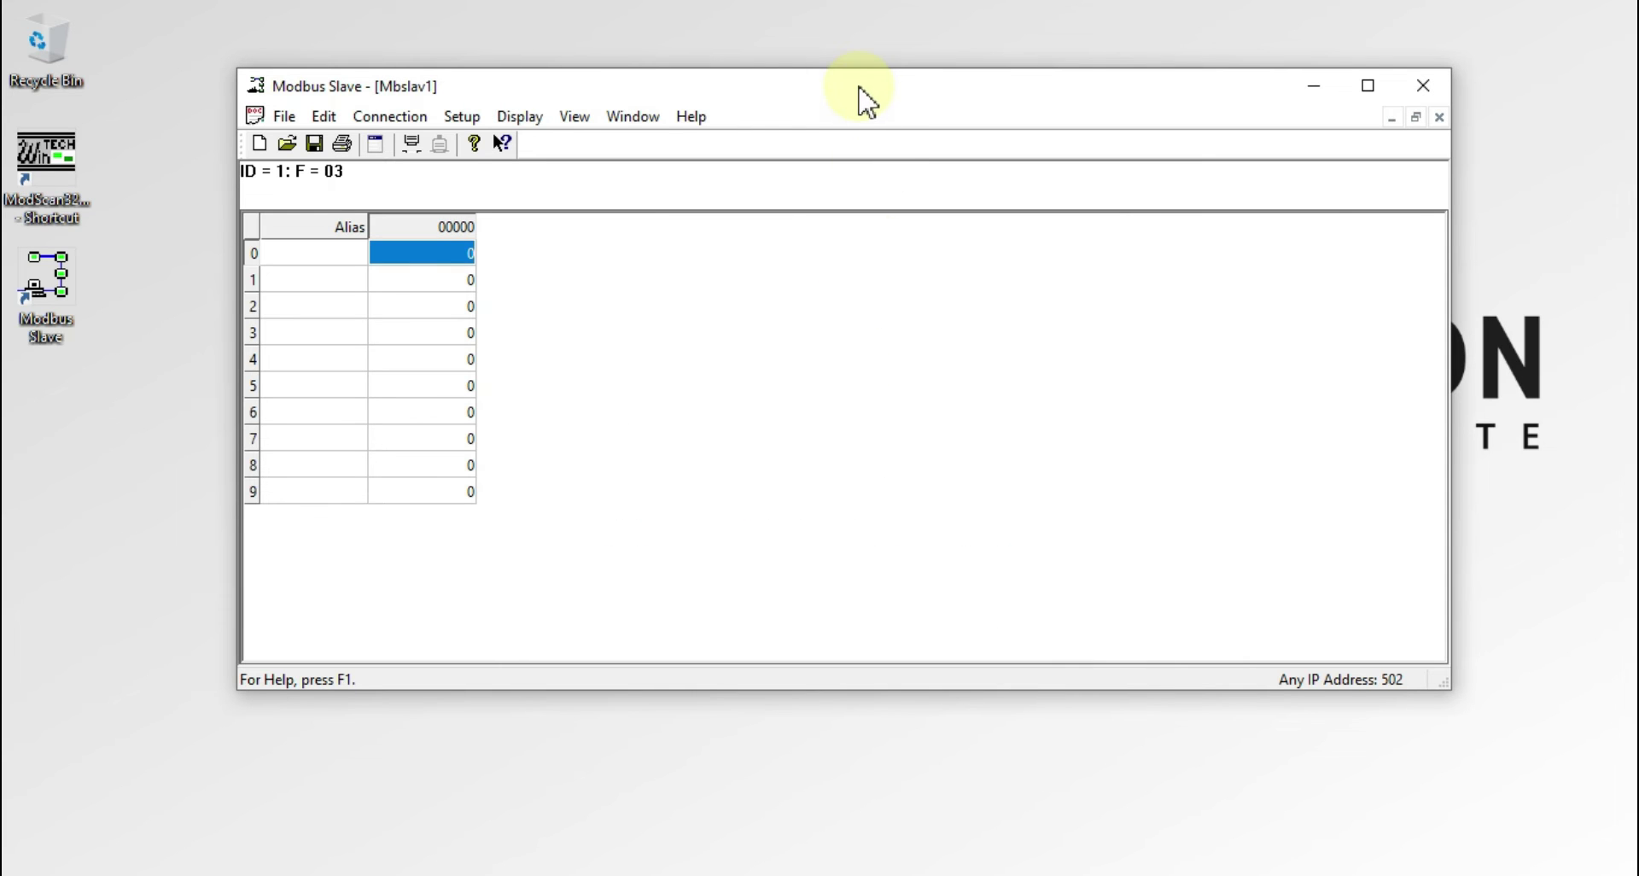
Dock Modbus Slave on the right half of the screen and ModScan32 on the left
left_click_drag(850, 90, 1609, 249)
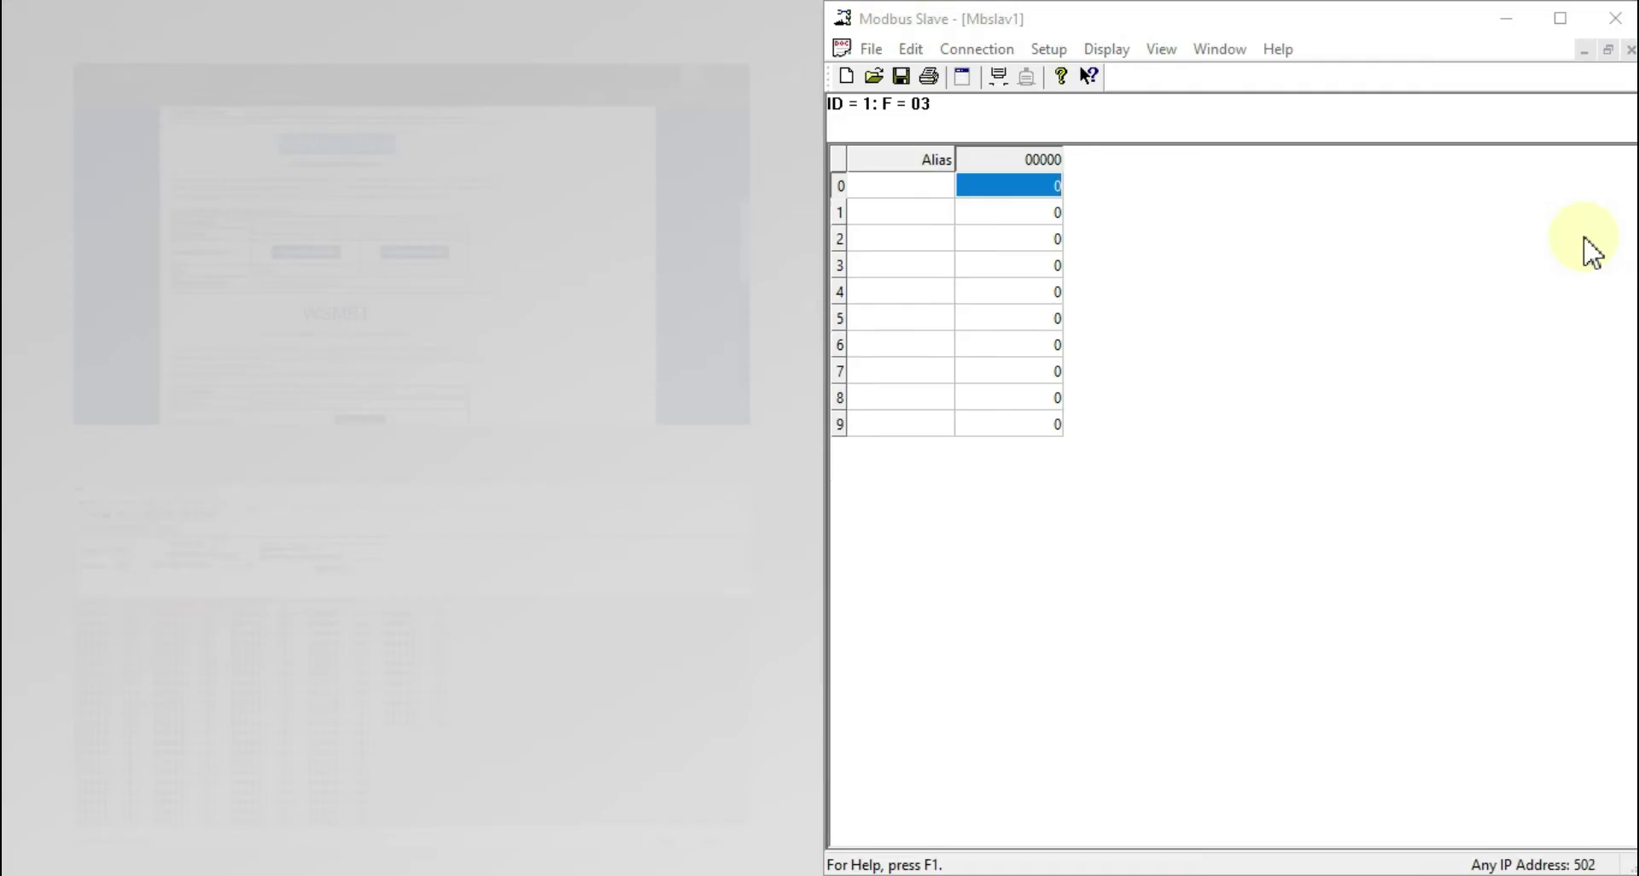
left_click(425, 664)
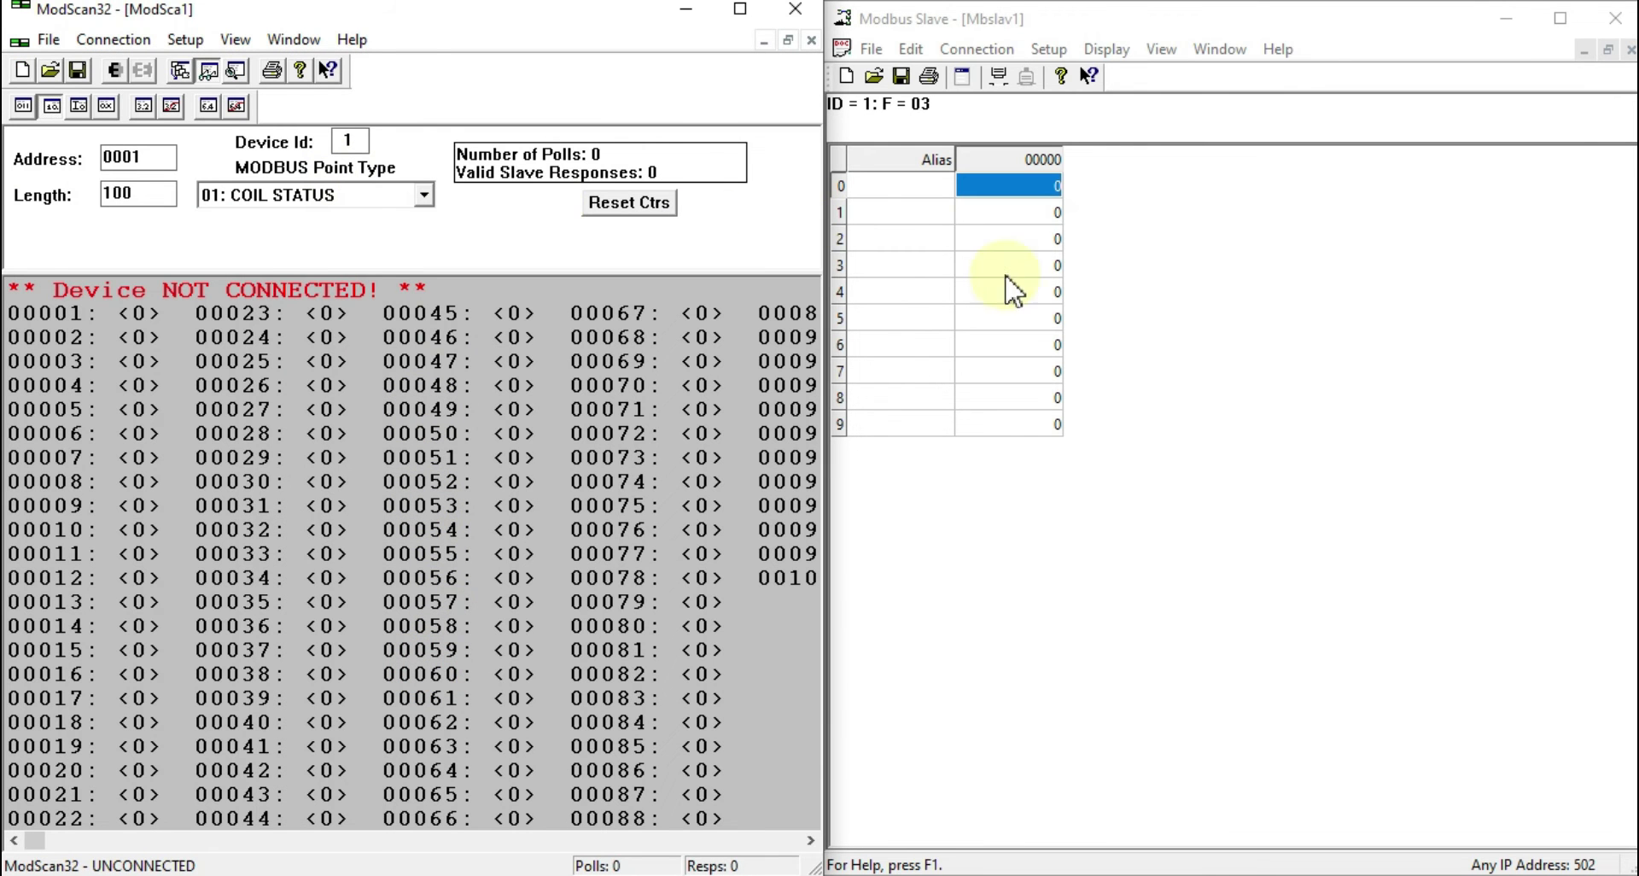
left_click(1154, 275)
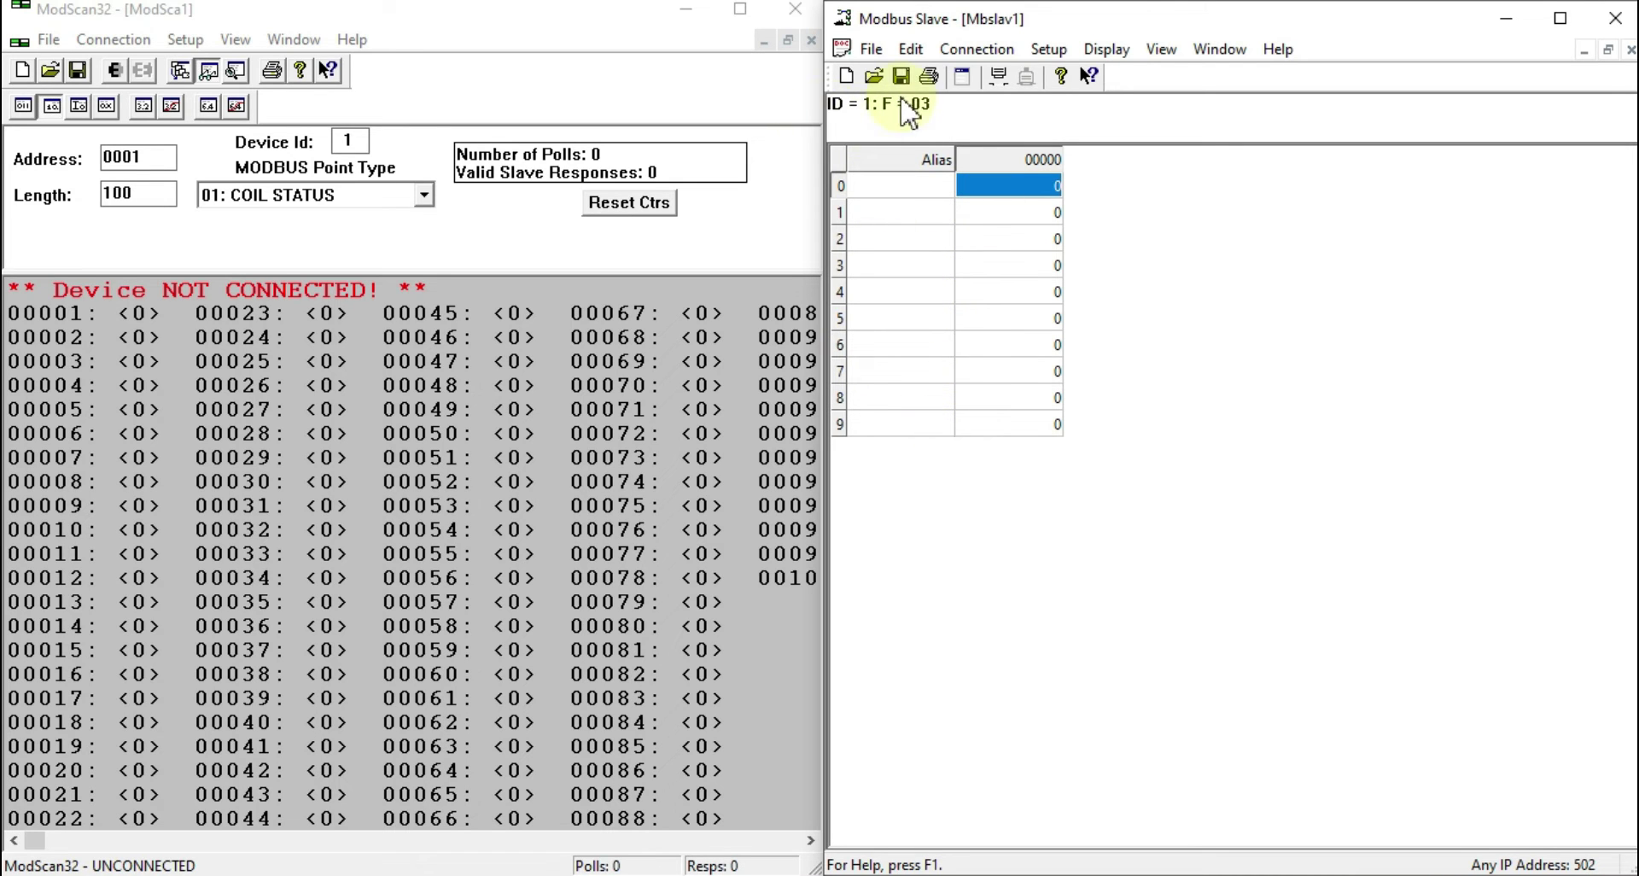
Switch ModScan32's point type to 03: HOLDING REGISTER and shorten Length toward 10
double_click(345, 141)
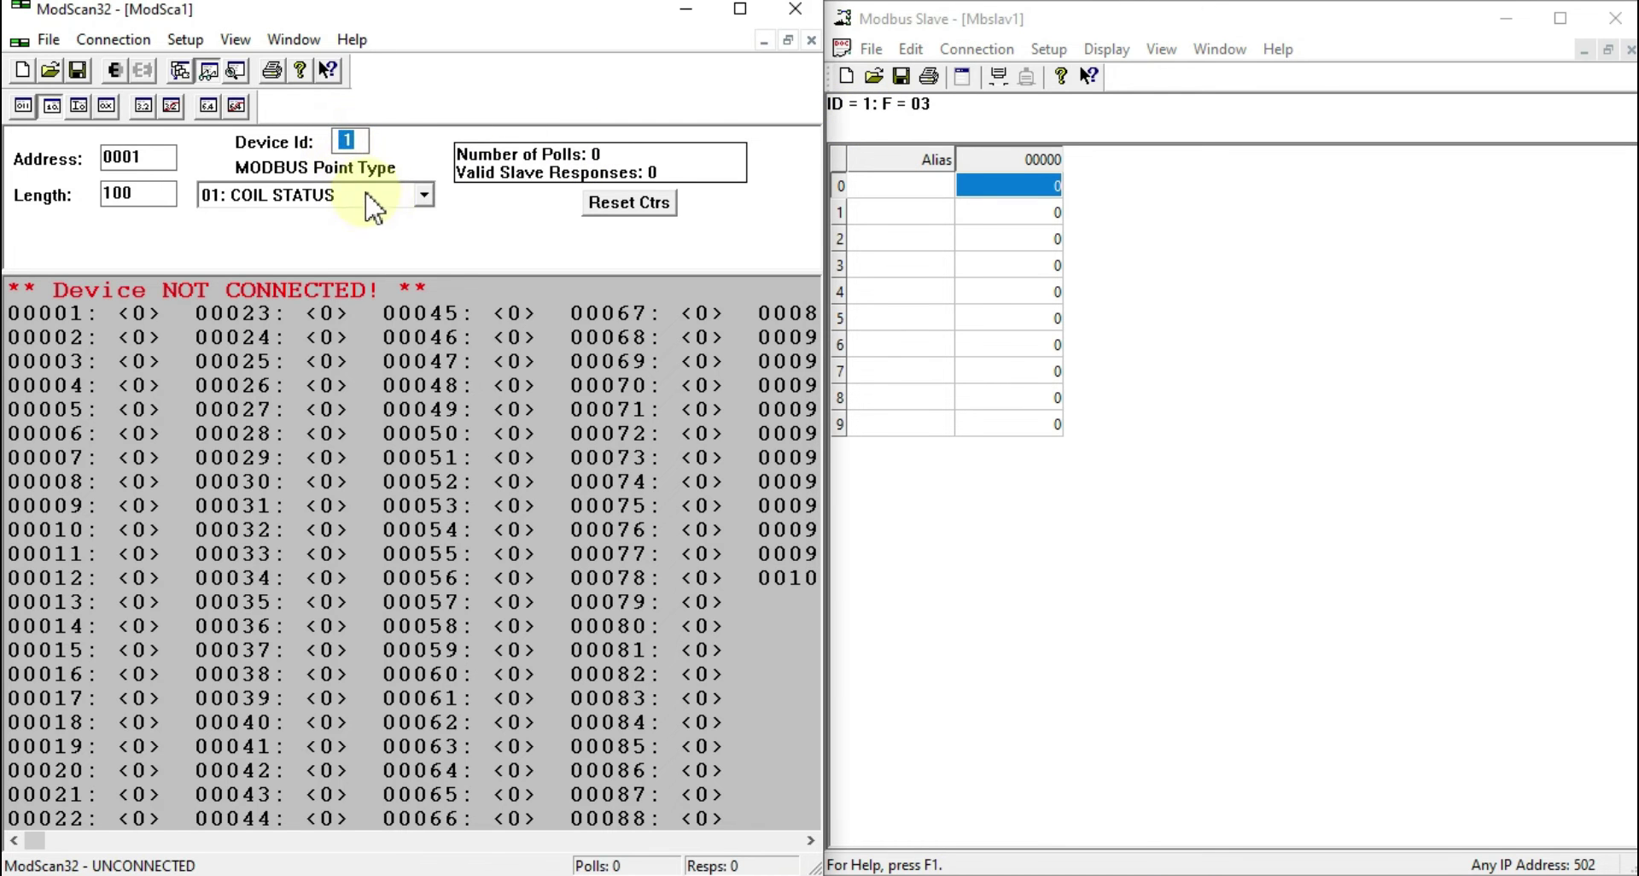
left_click(386, 205)
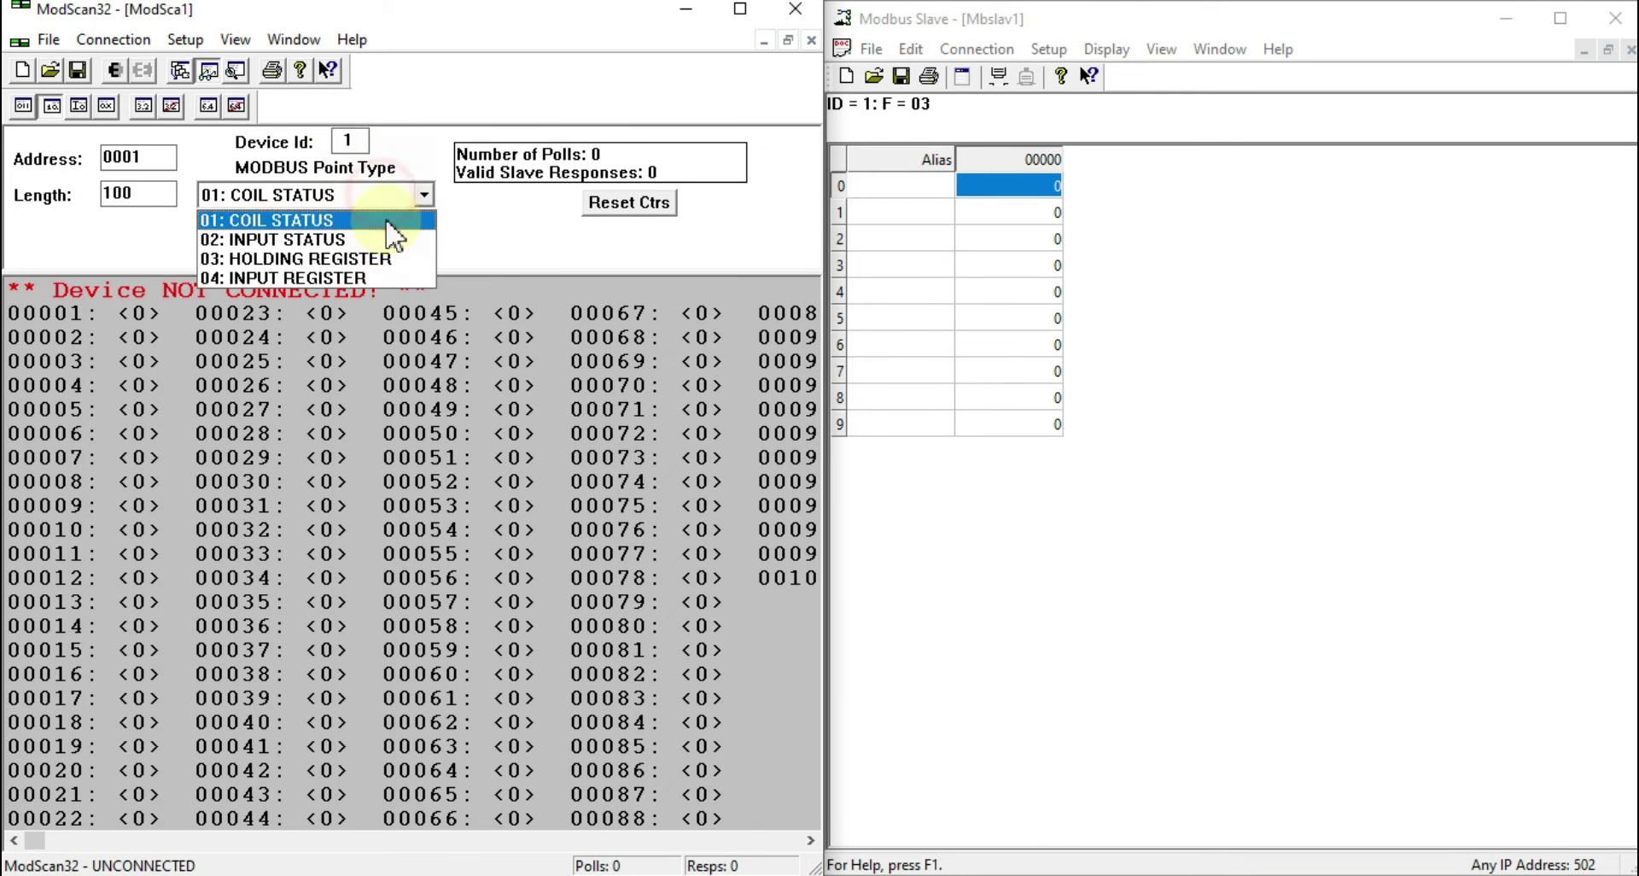
left_click(321, 257)
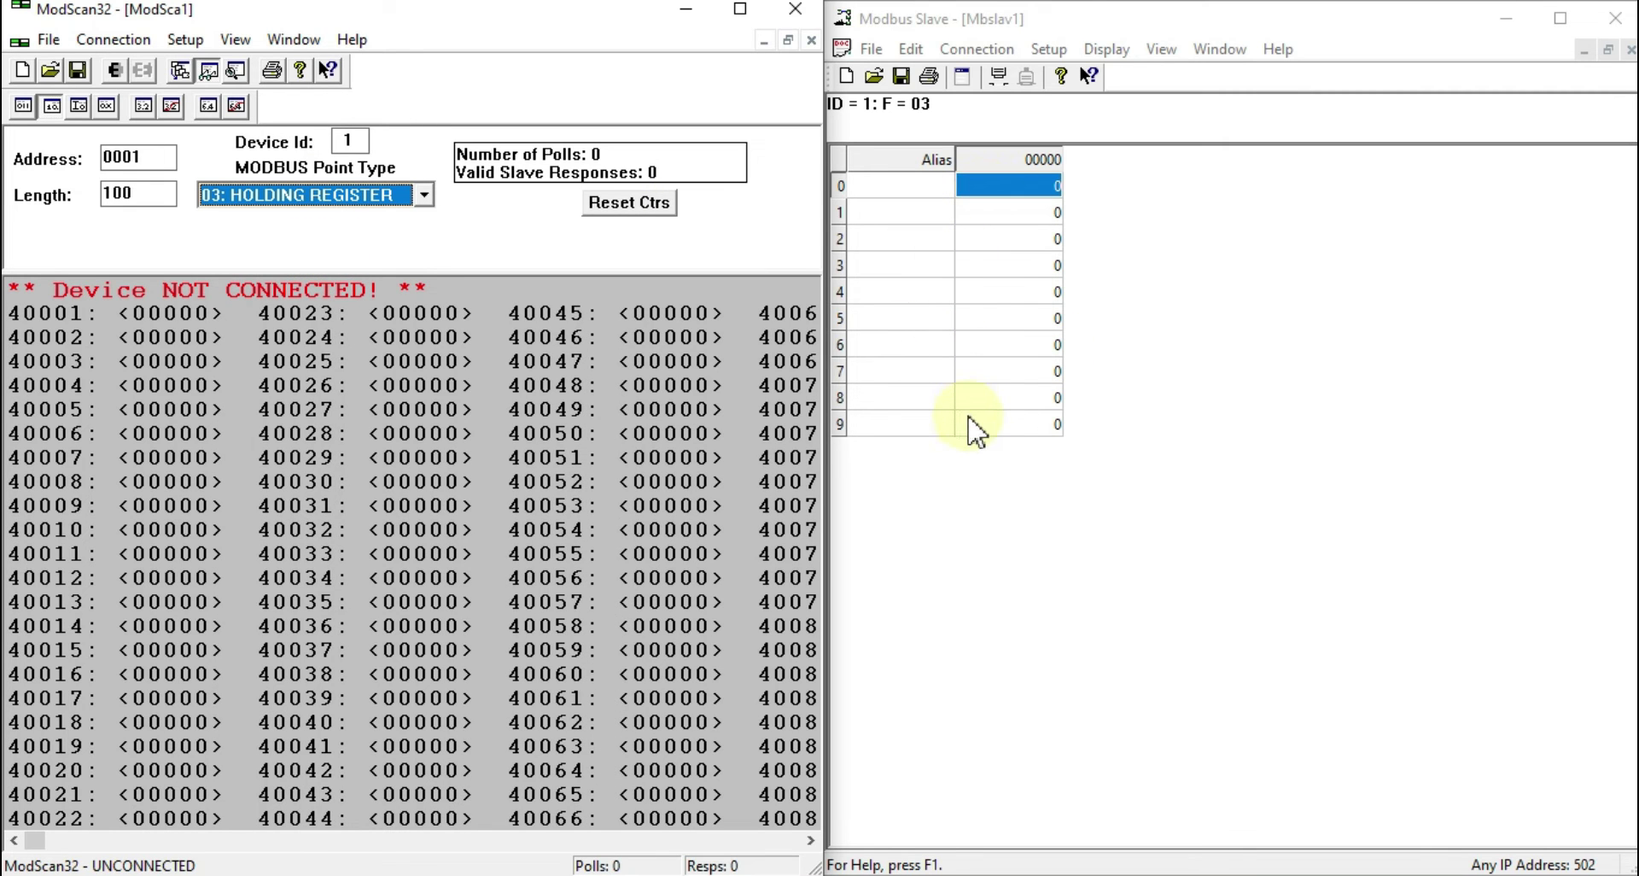
left_click(156, 196)
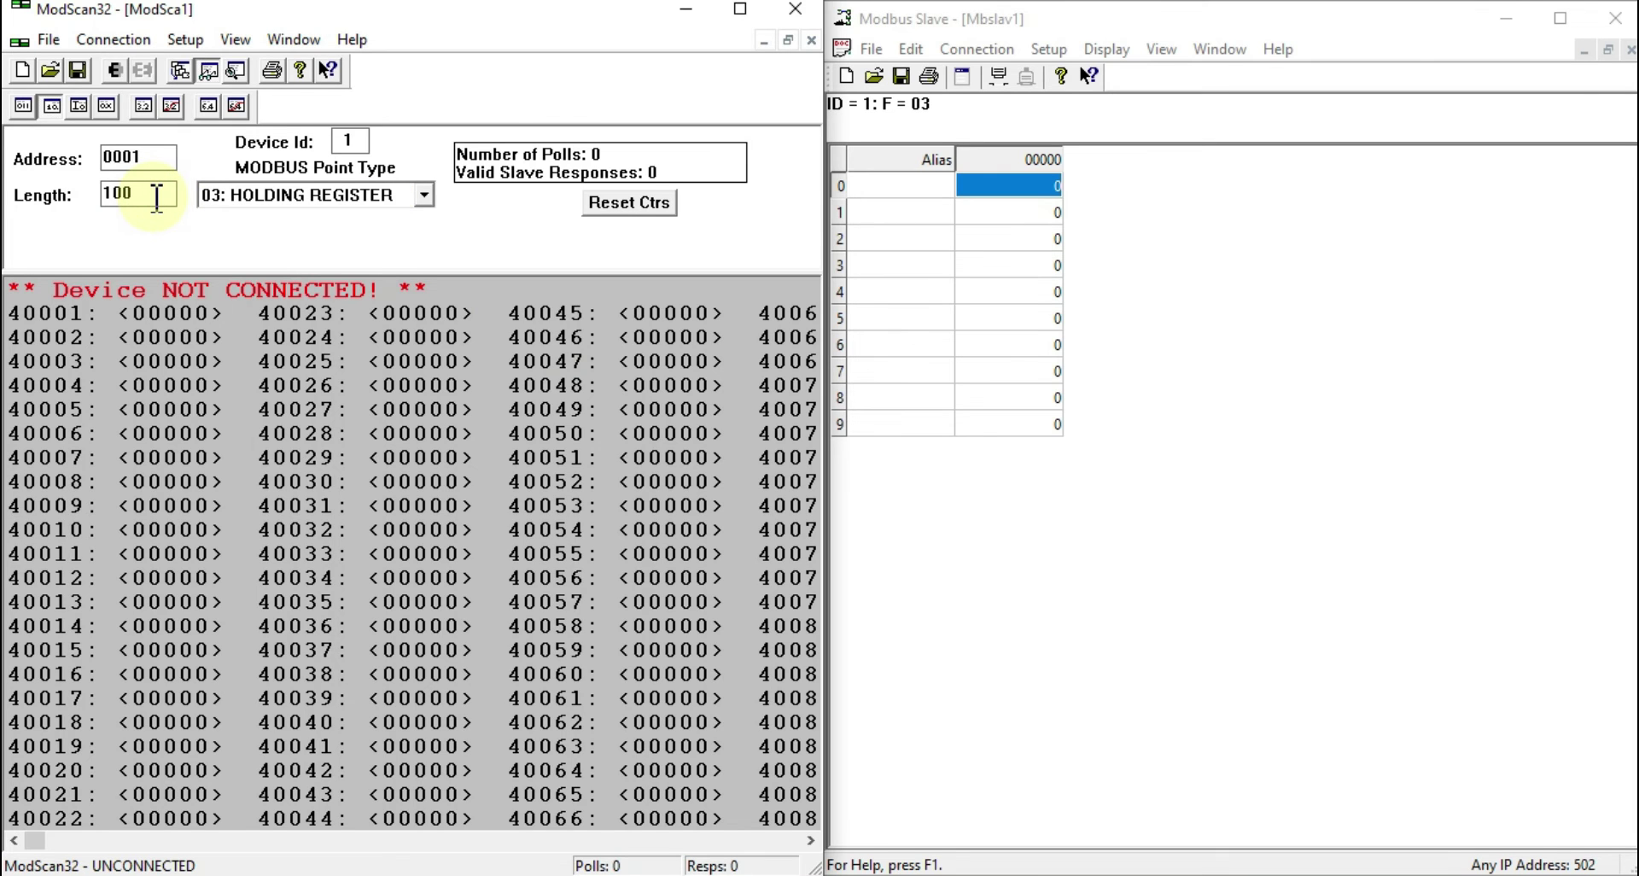
key("BackSpace")
Connect ModScan32 to the remote modbusTCP server at 127.0.0.1, port 502
left_click(118, 39)
left_click(147, 67)
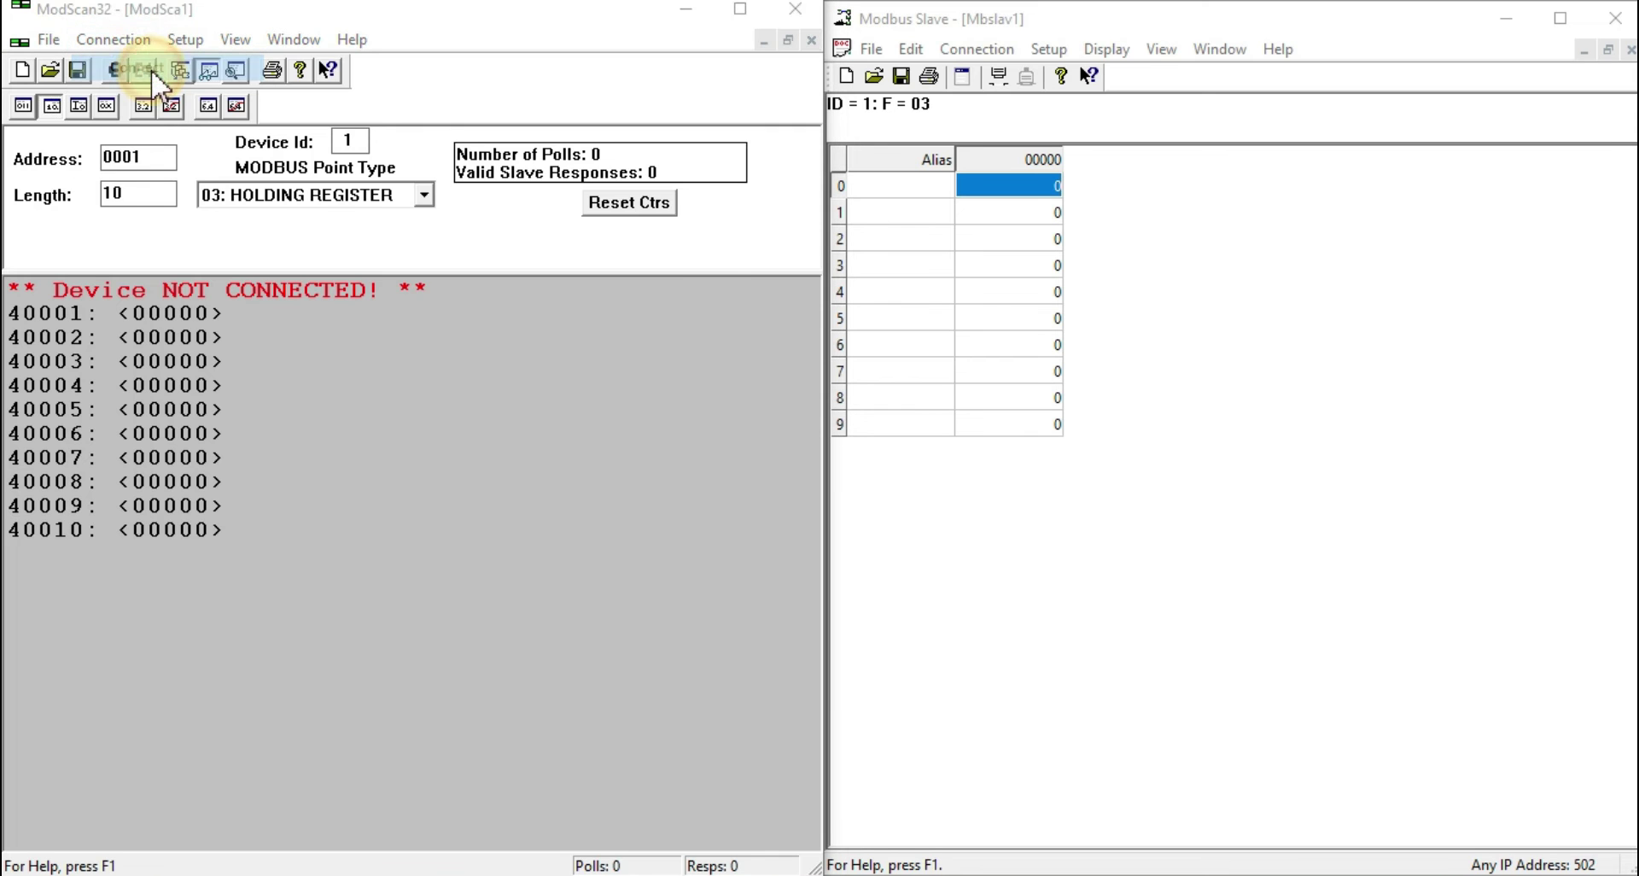
double_click(467, 299)
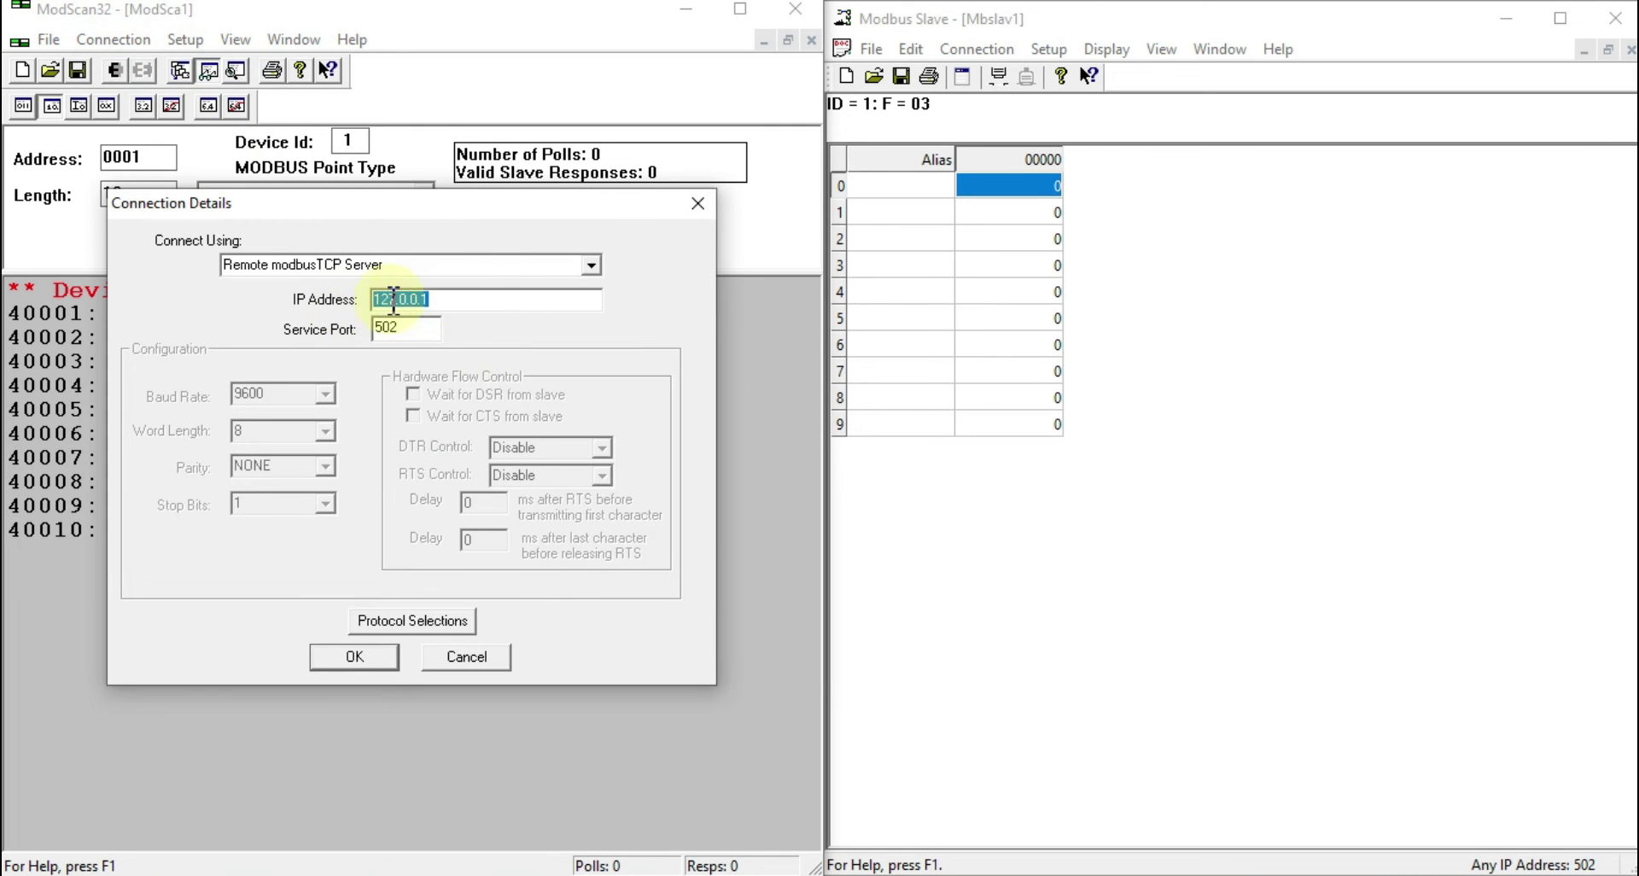
left_click(438, 299)
left_click(1184, 399)
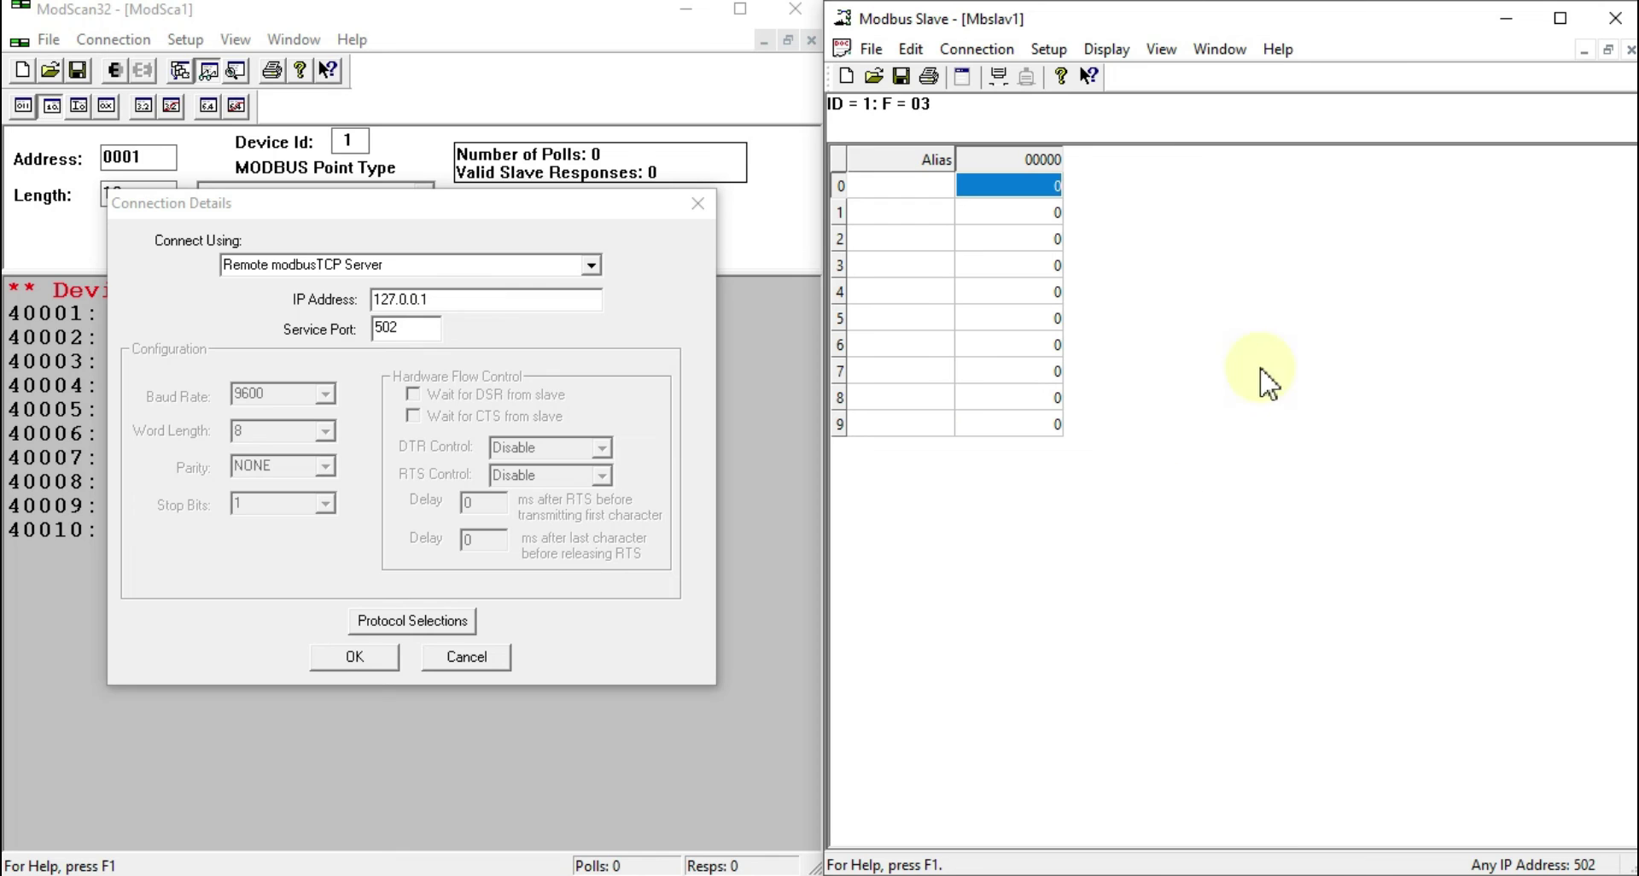
left_click_drag(469, 300, 357, 329)
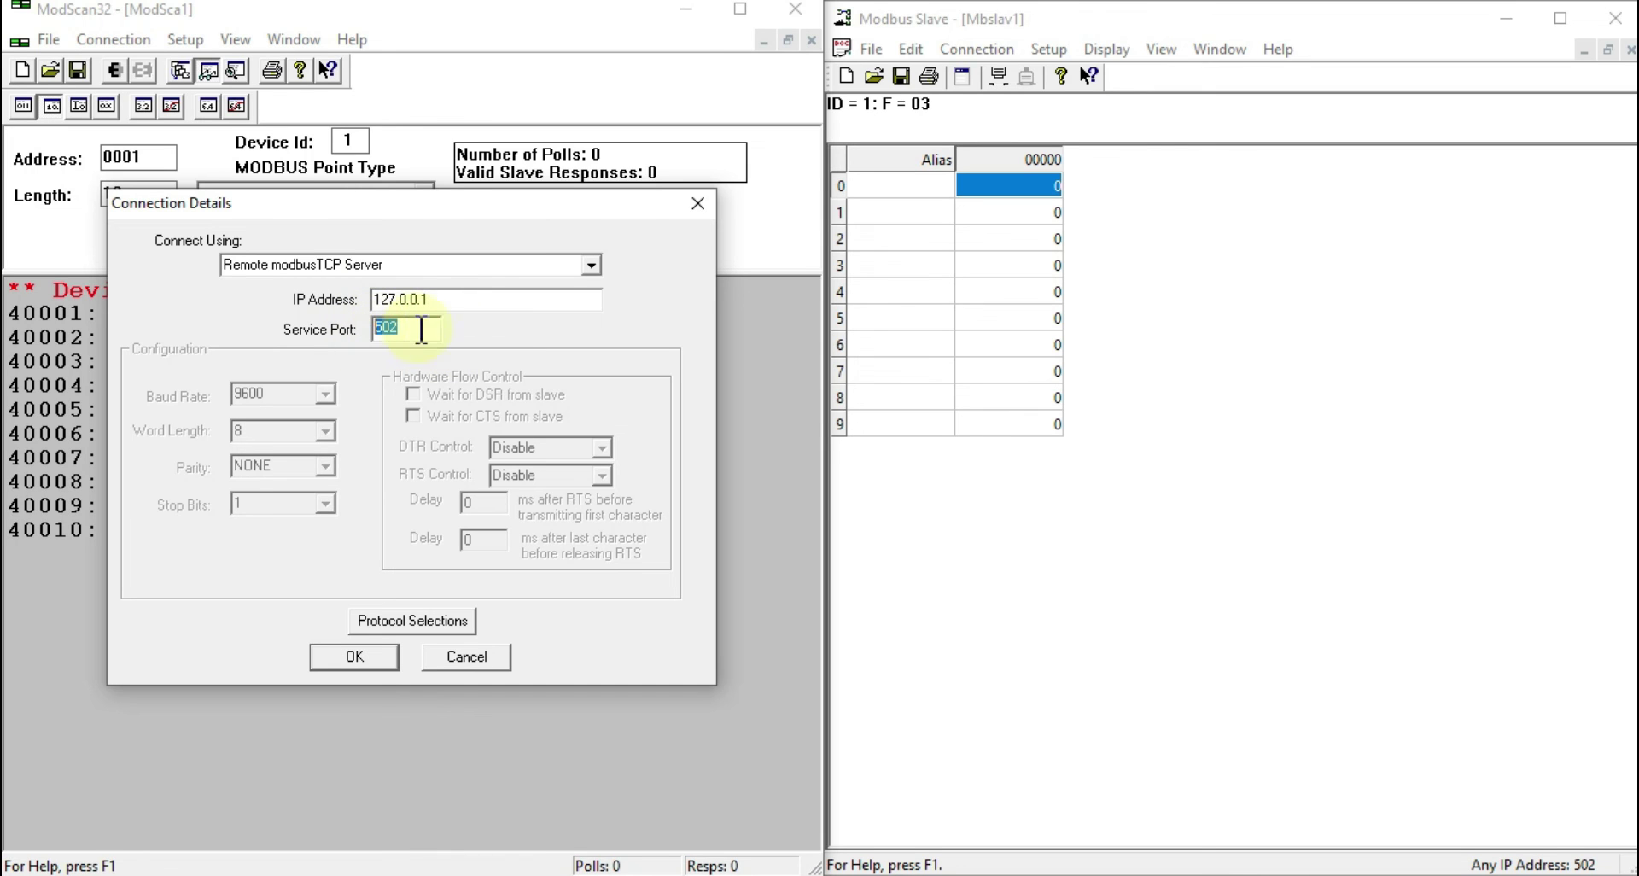
left_click(355, 657)
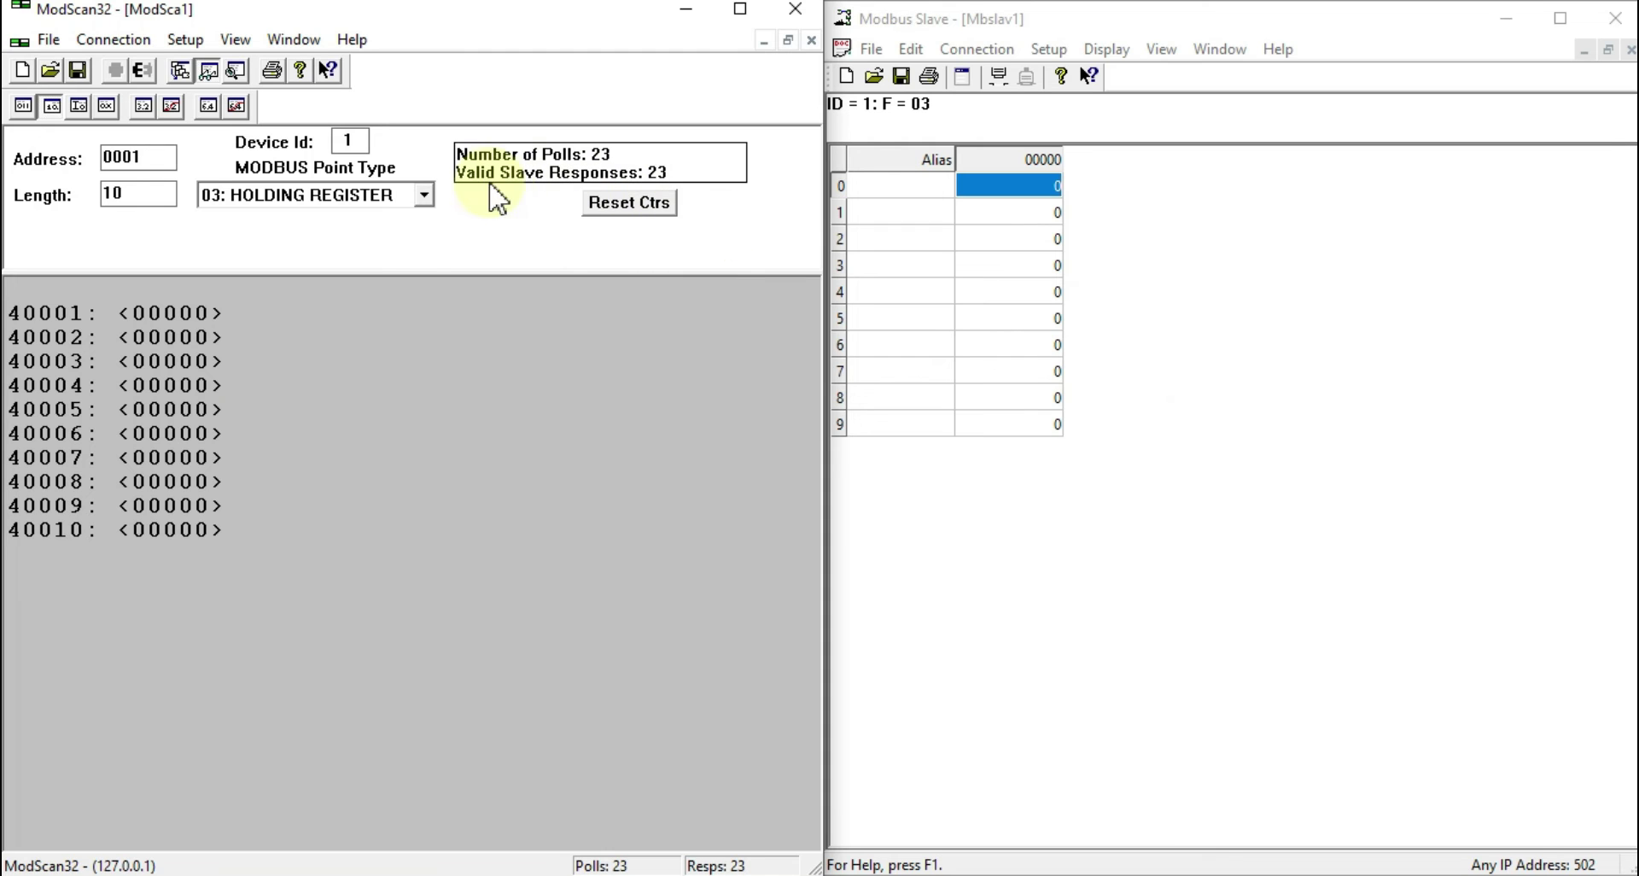
Reset ModScan32's counters and set Modbus Slave register 0 to auto-increment
left_click(653, 204)
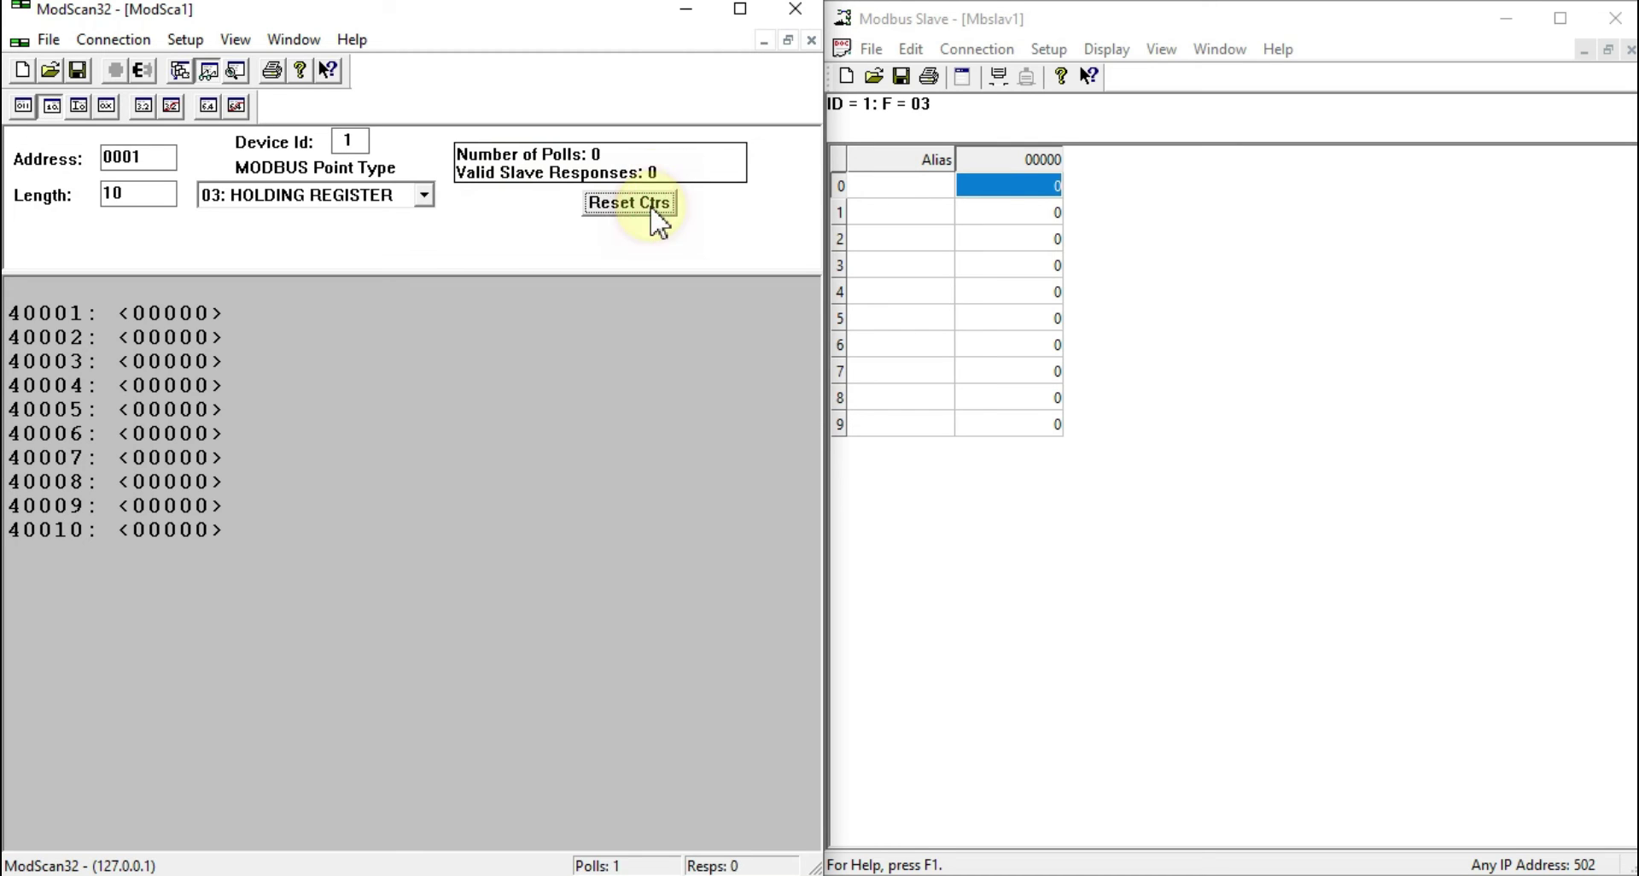
double_click(1016, 192)
left_click(1107, 479)
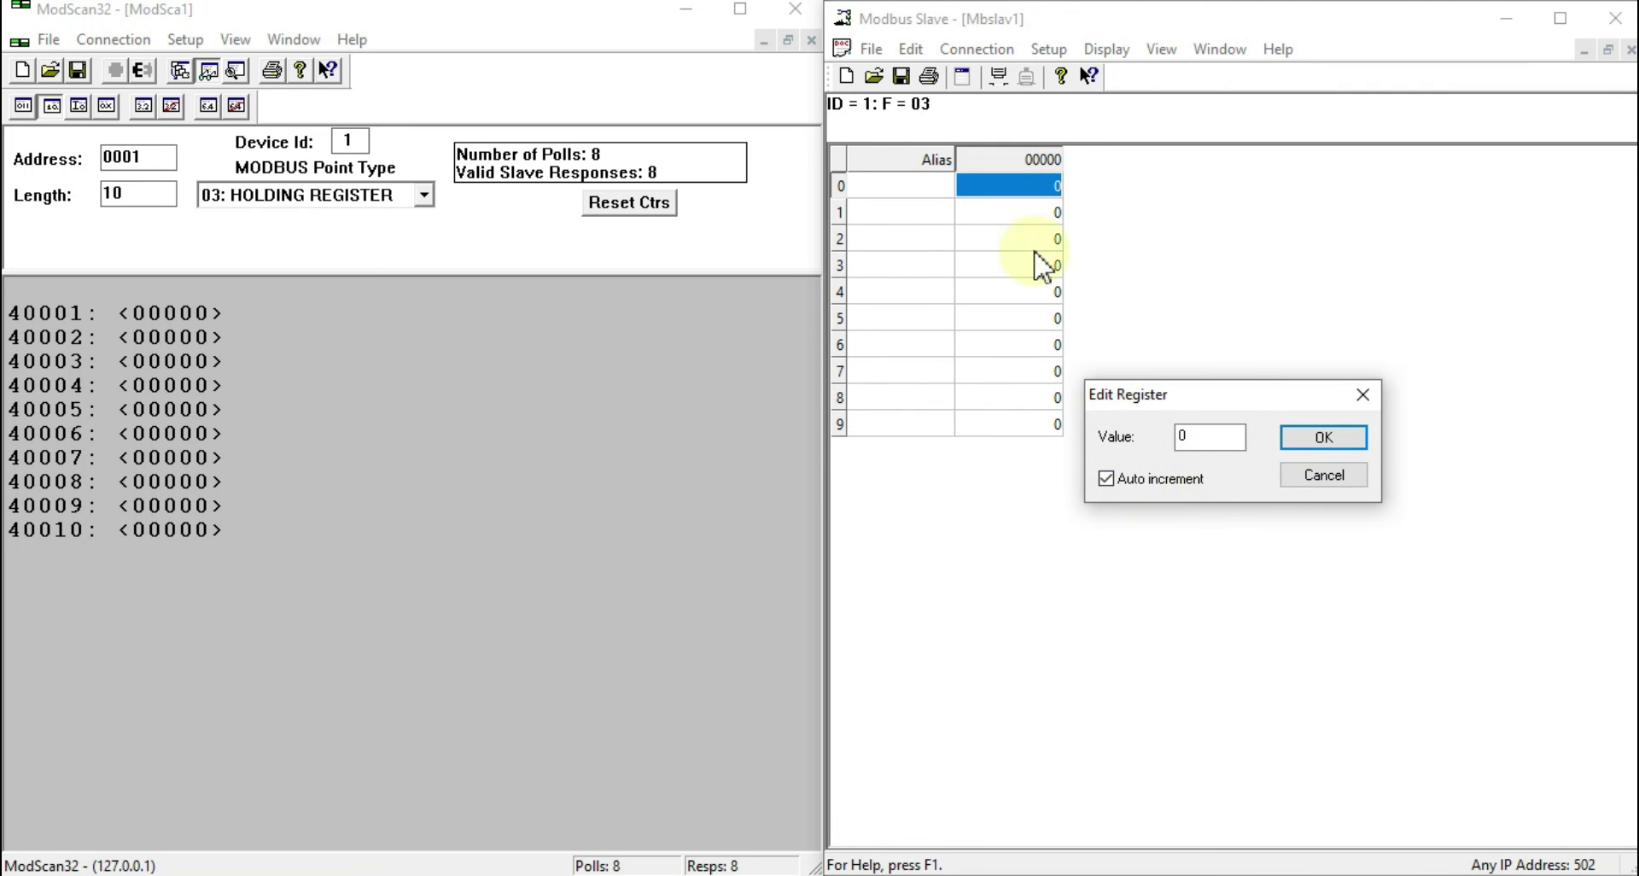
left_click(1315, 440)
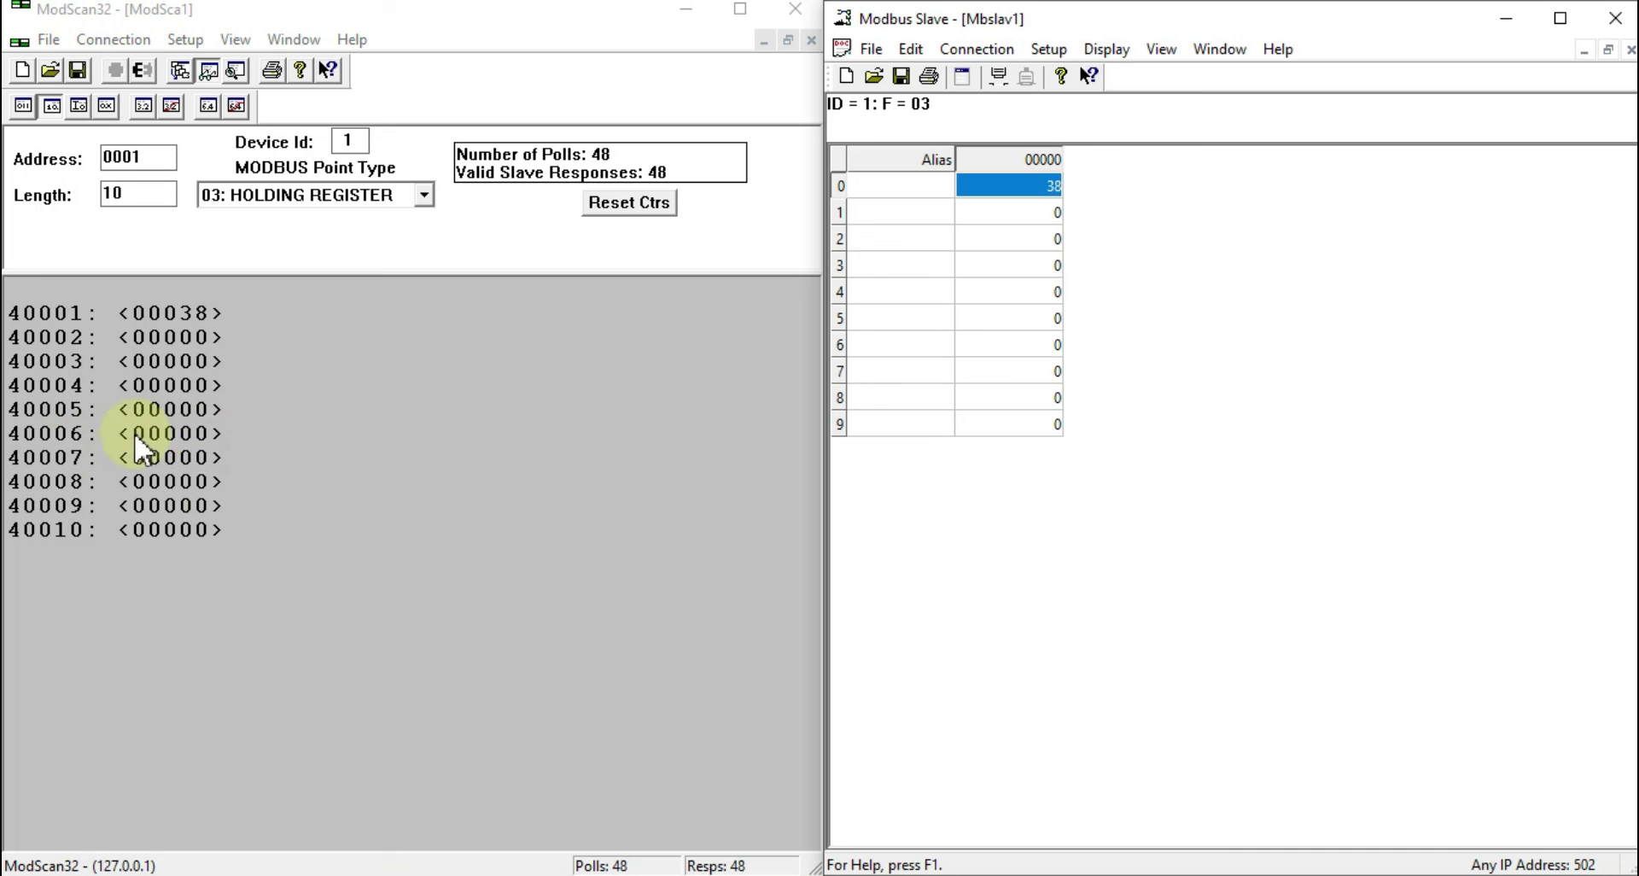
Write 33 to register 40006 from ModScan32 and check slave register 5 now reads 33
double_click(169, 432)
double_click(465, 469)
type("33")
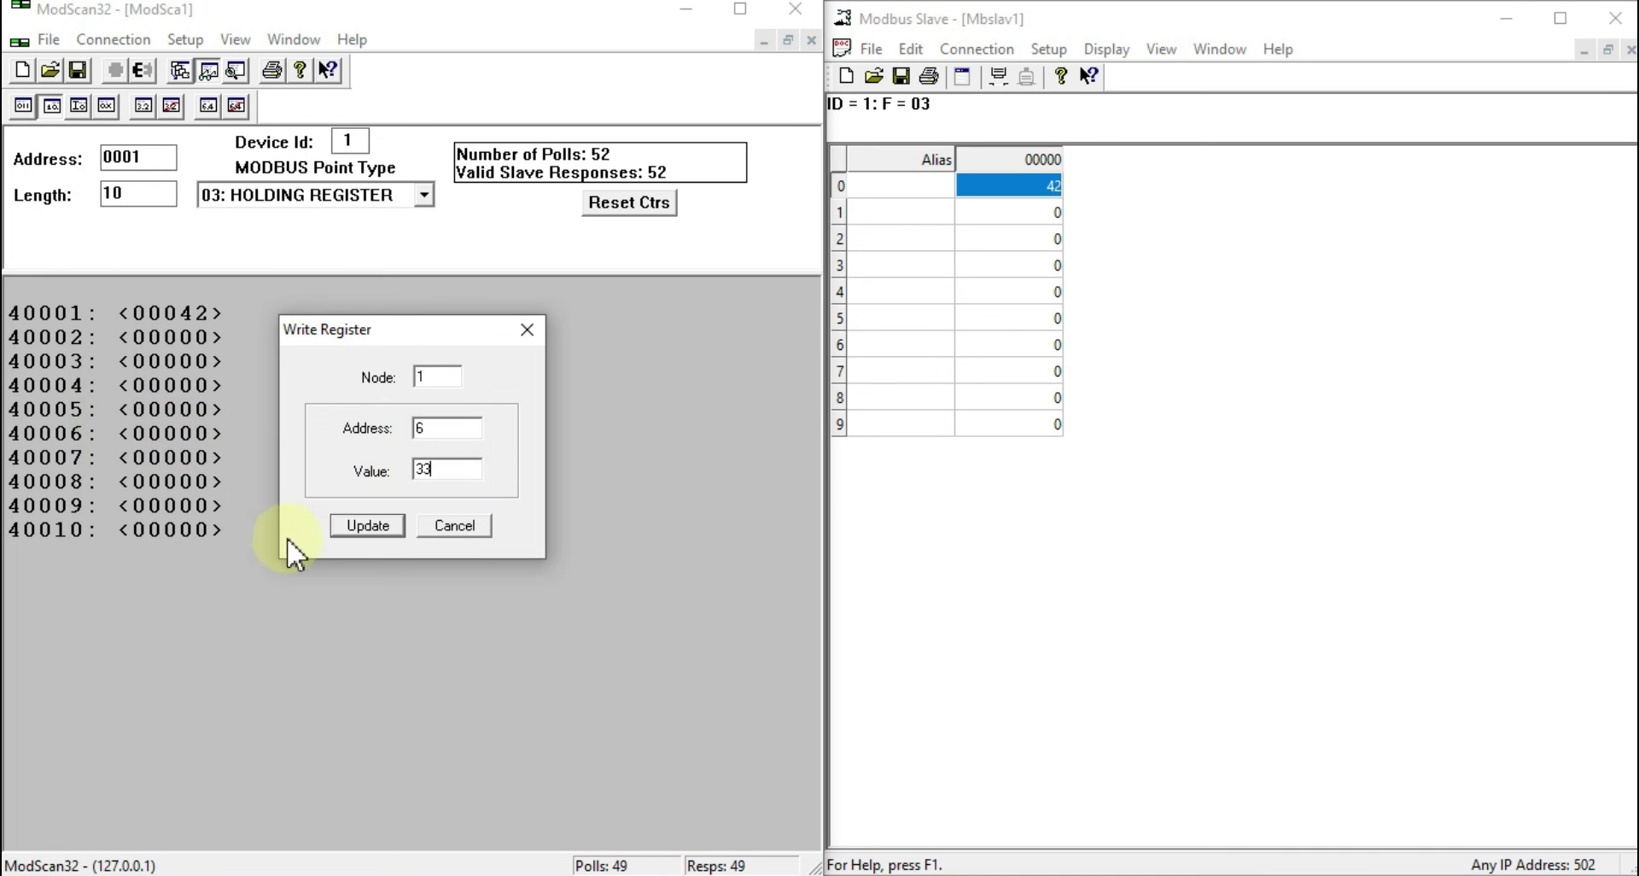
left_click(360, 524)
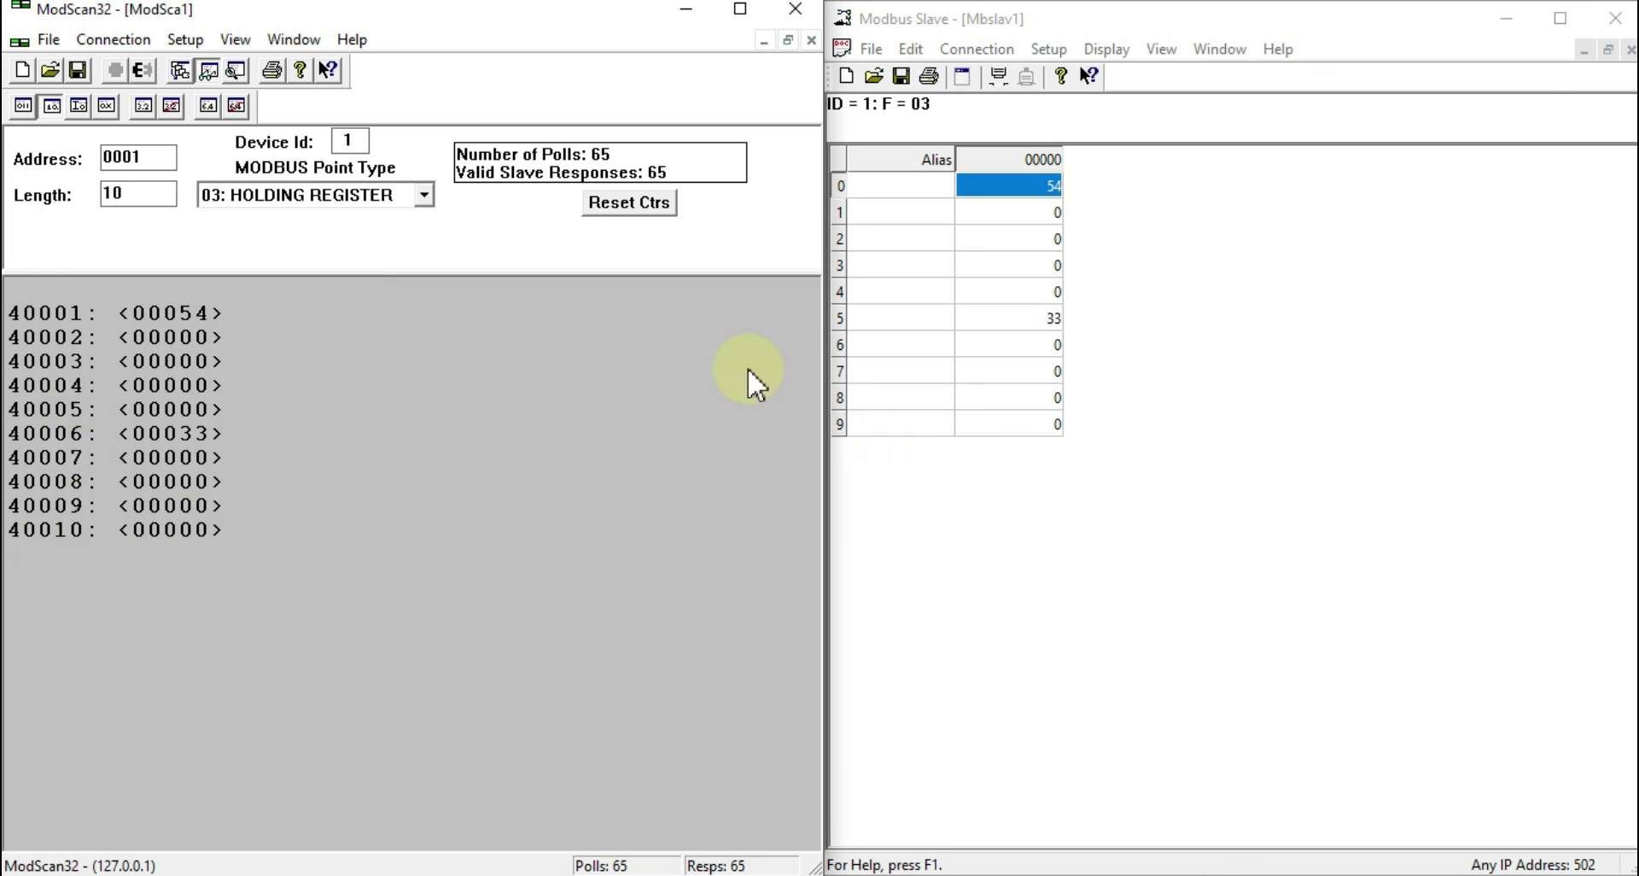
left_click(838, 319)
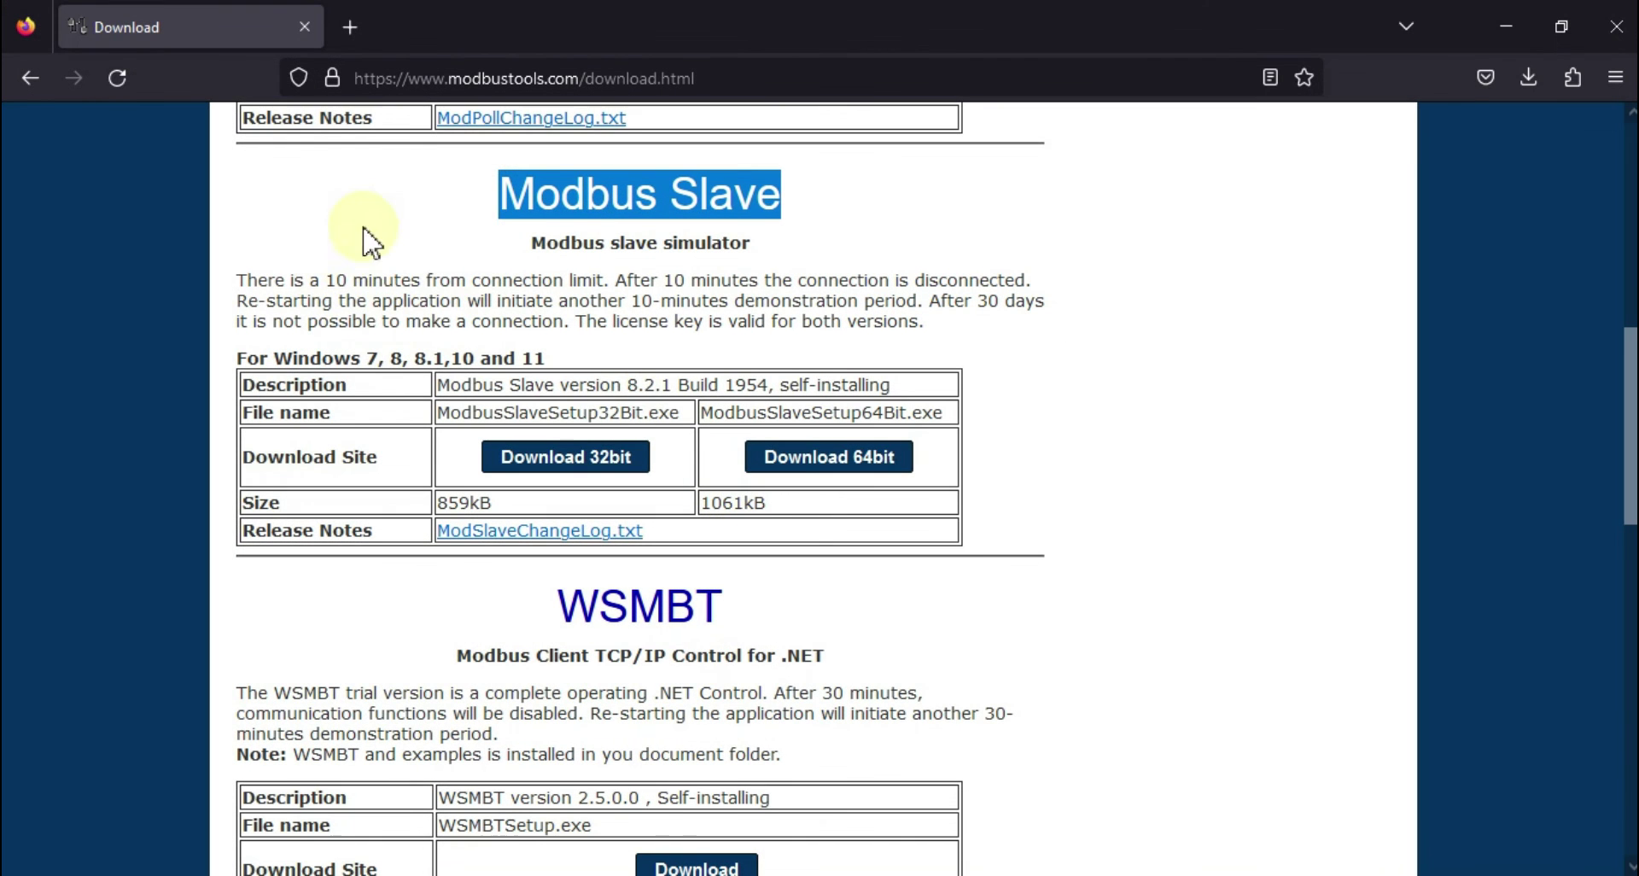
scroll(367, 239, "up", 10)
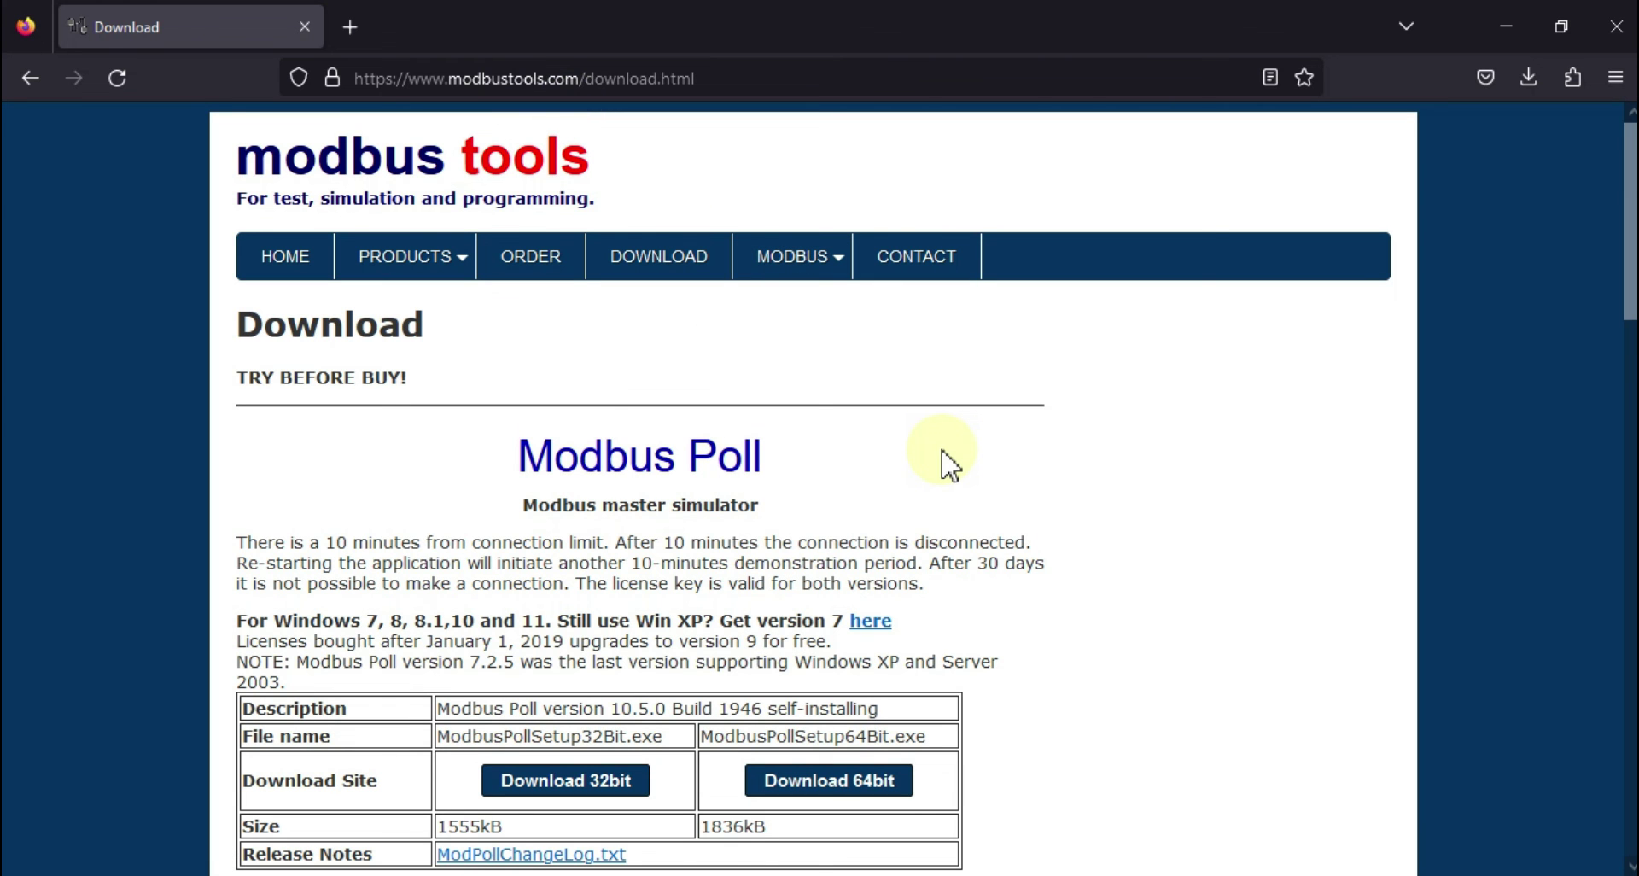
Scroll to and highlight the download page's Modbus Slave heading, then minimise the browser
scroll(948, 466, "down", 6)
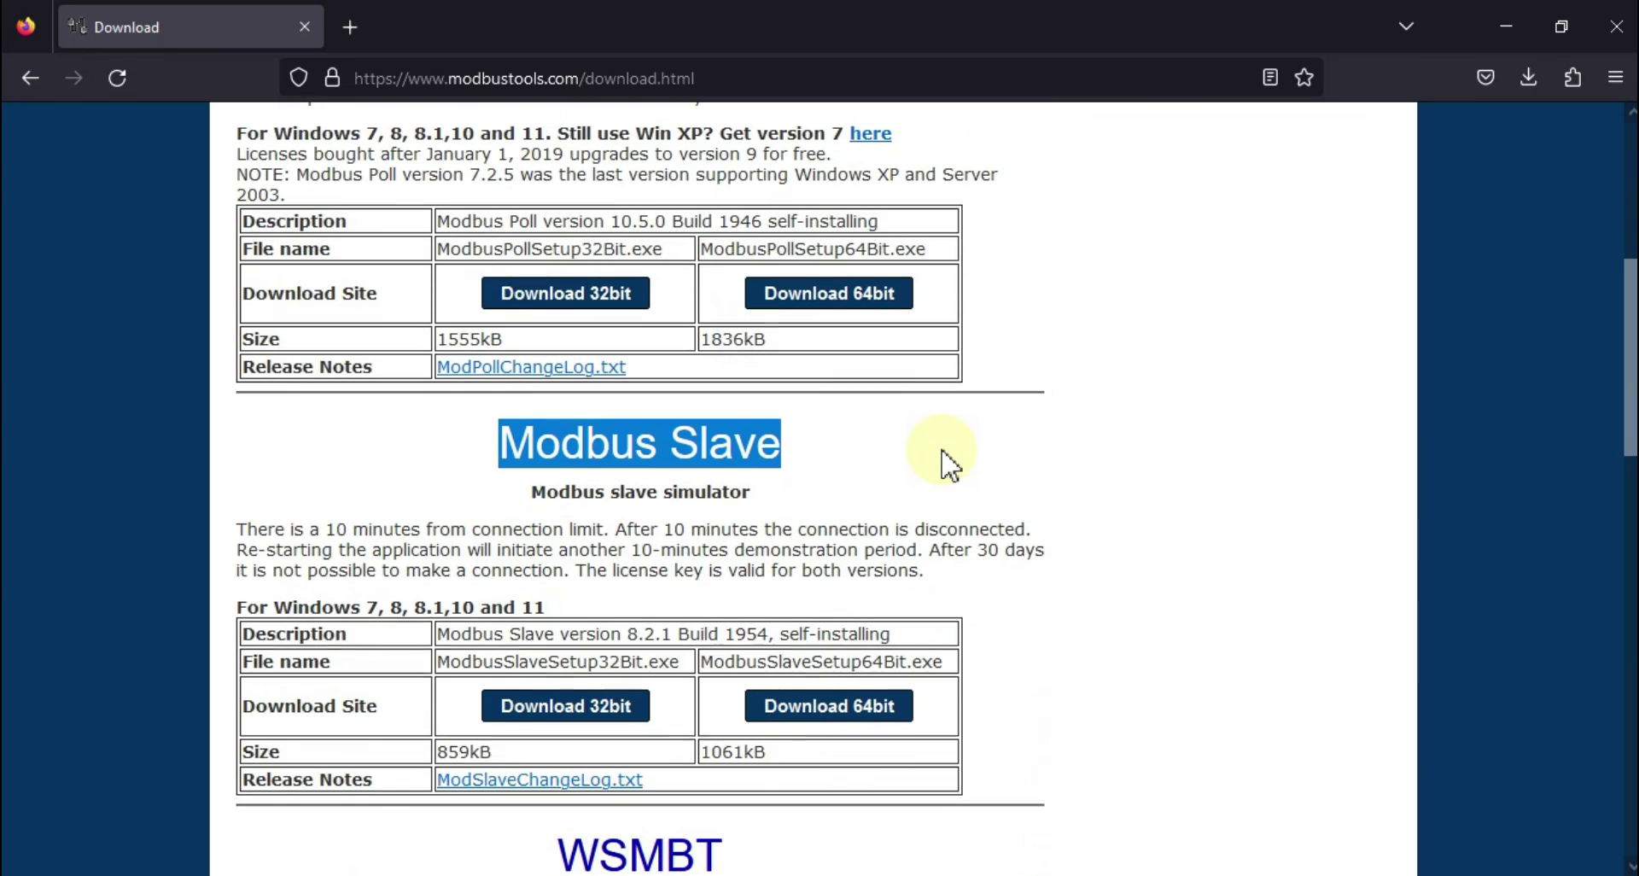
scroll(948, 465, "up", 6)
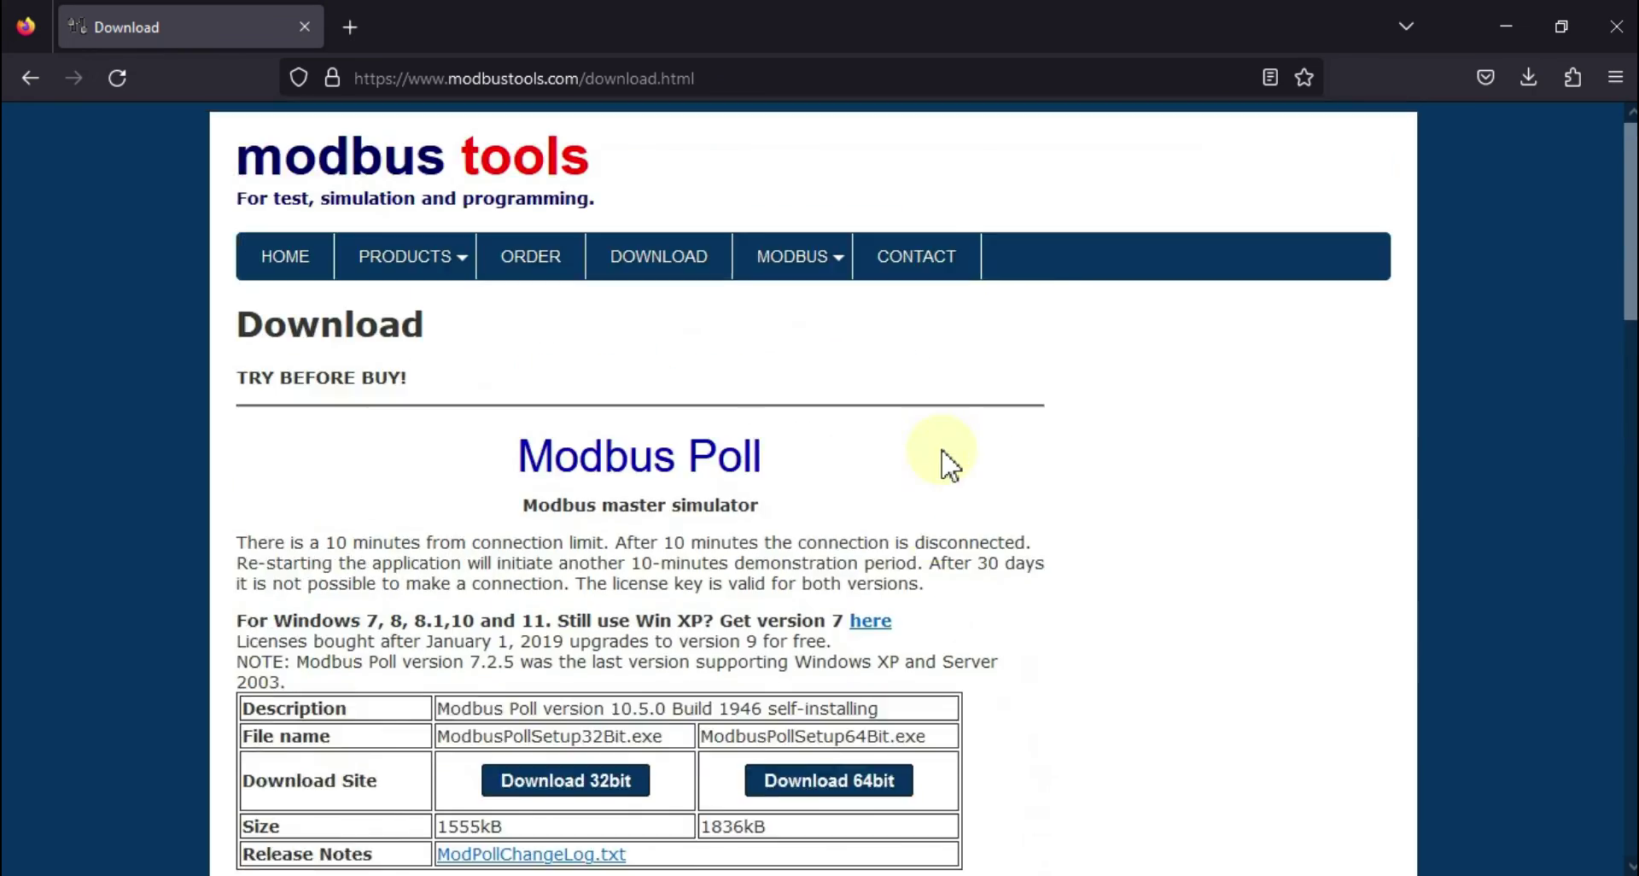
scroll(775, 459, "down", 5)
triple_click(760, 448)
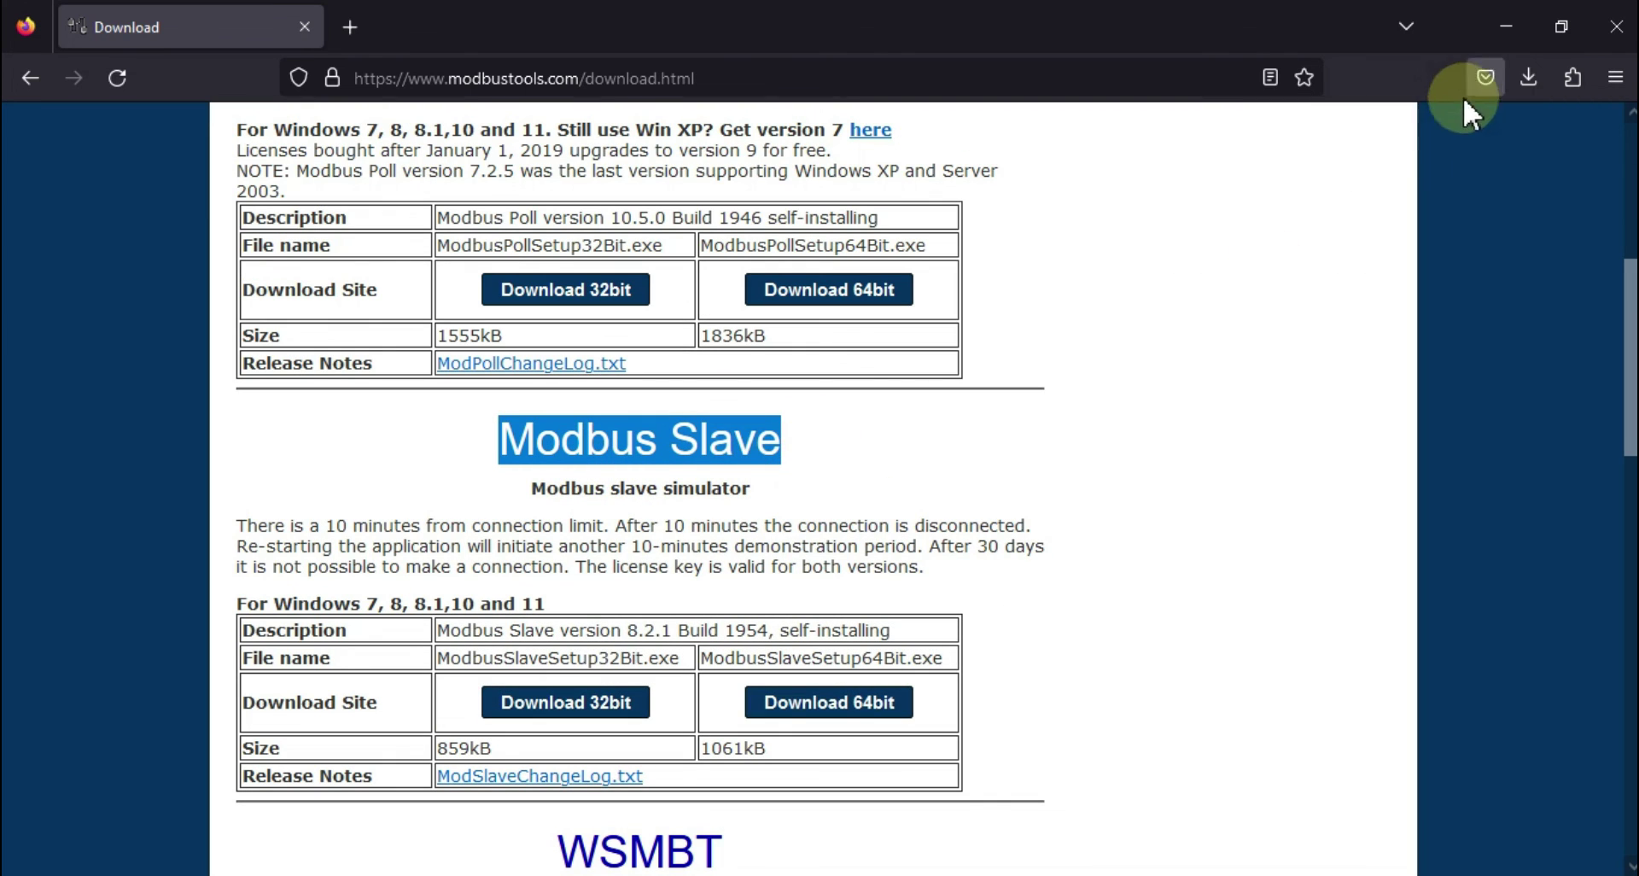
left_click(1146, 412)
left_click(1504, 34)
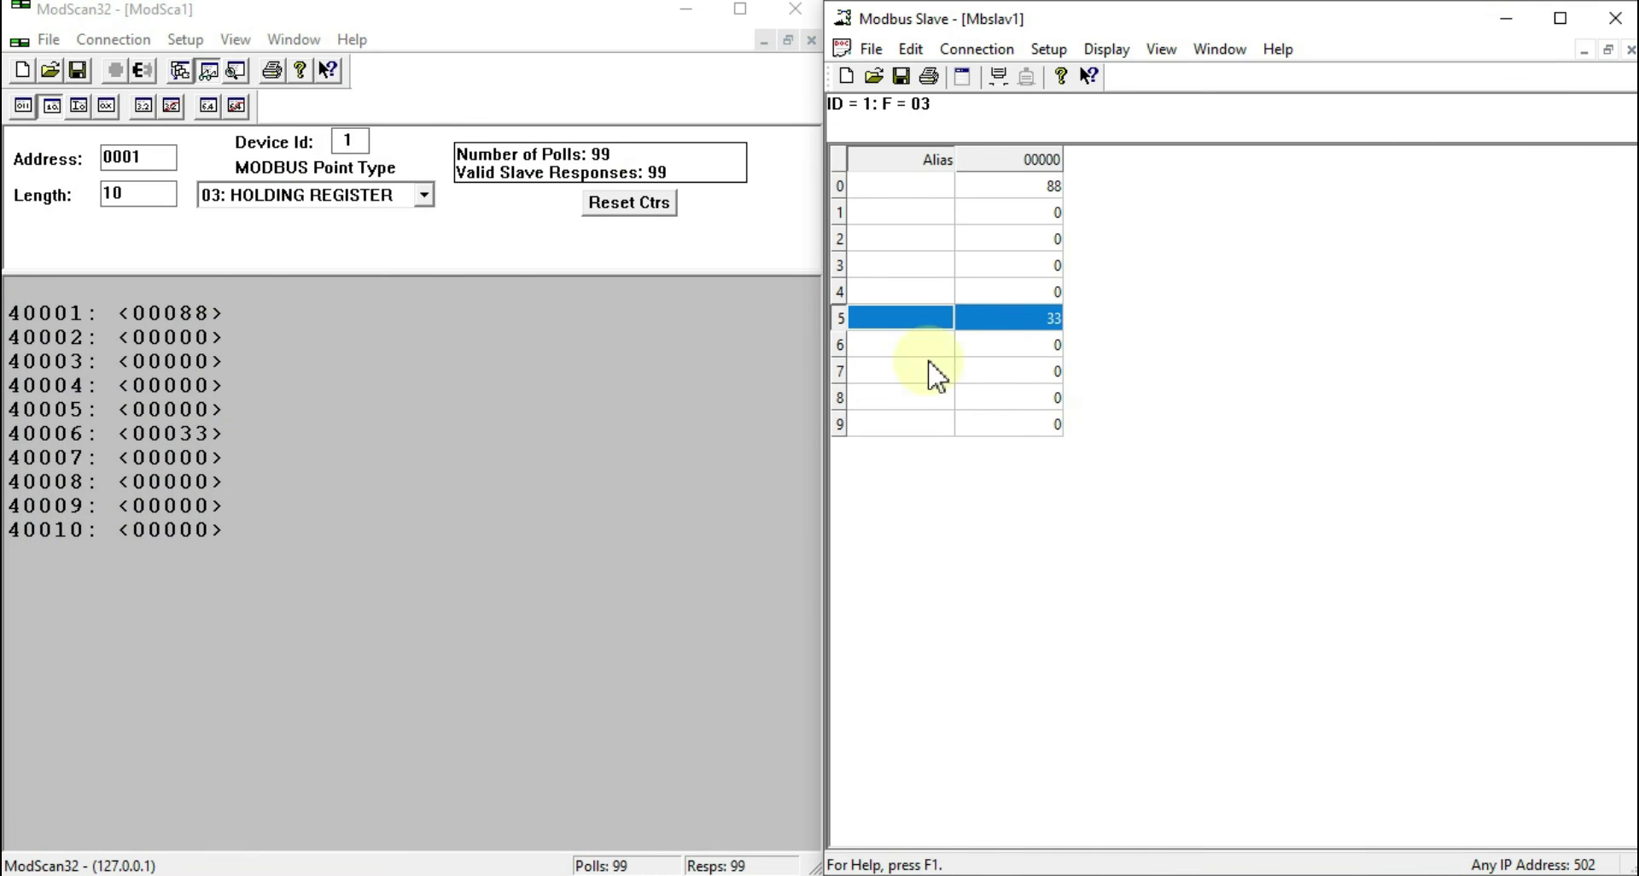
Disconnect ModScan32 and the Modbus Slave server, then clear both windows off the desktop
left_click(141, 70)
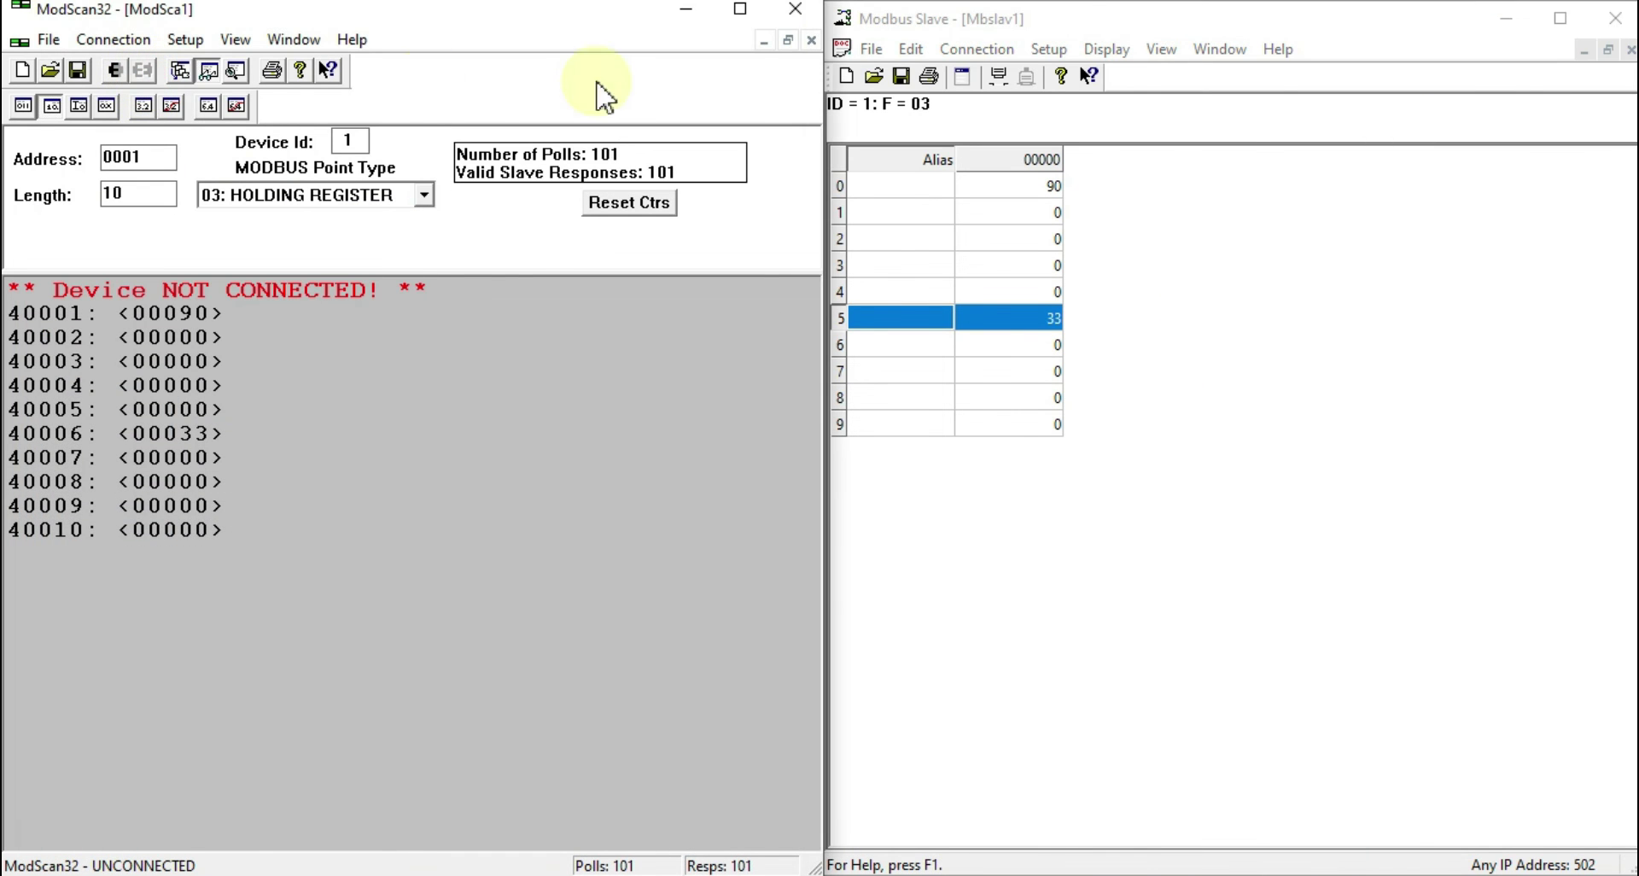
left_click(999, 53)
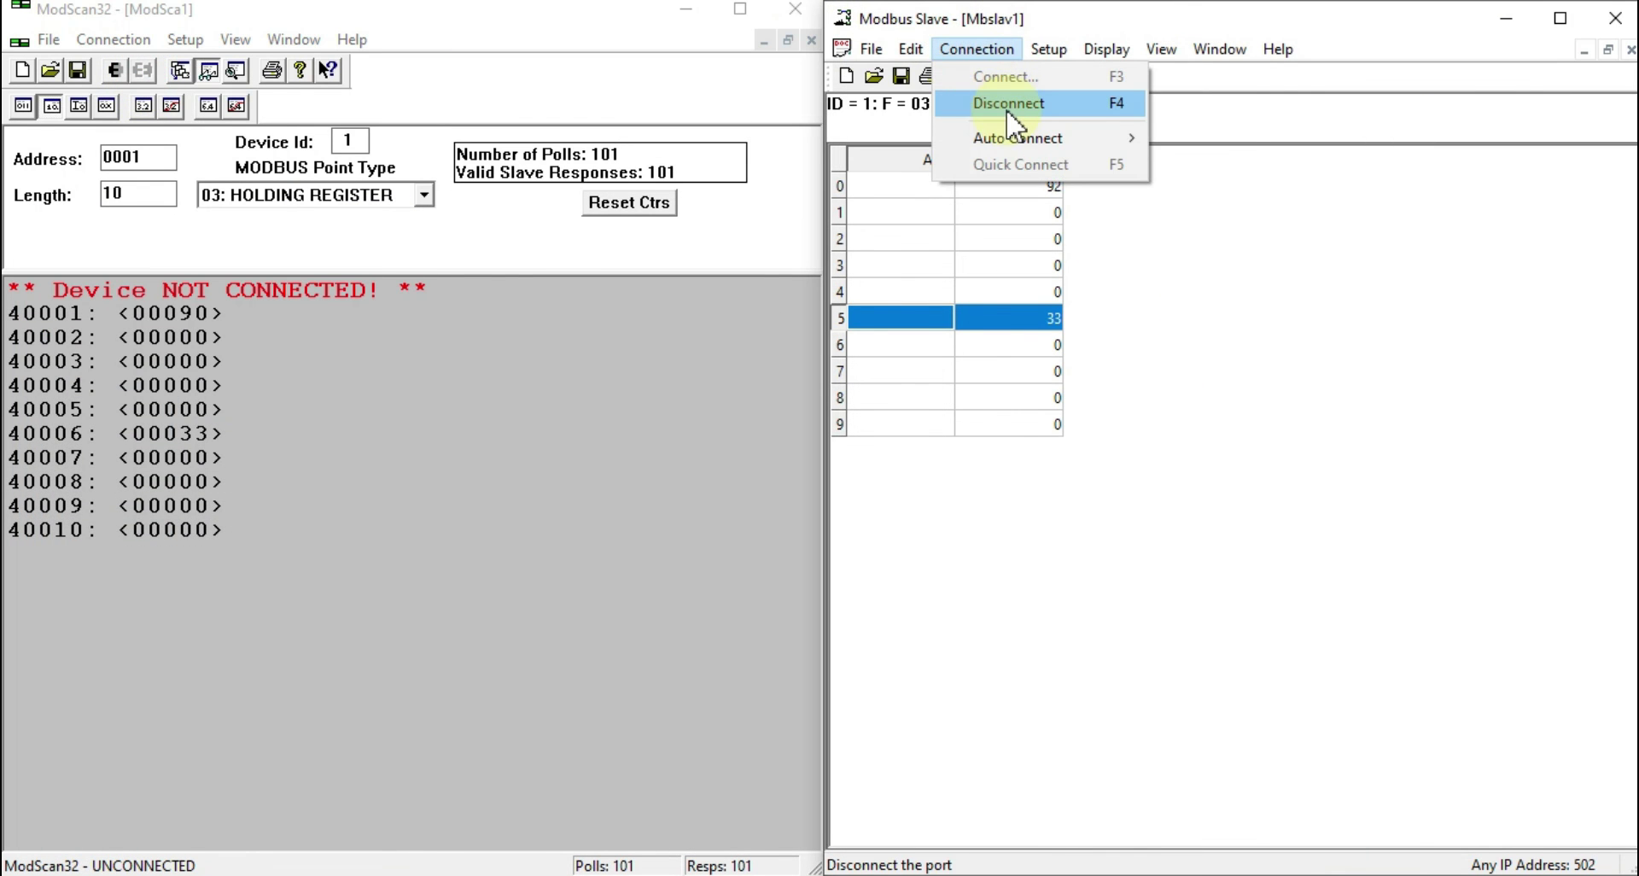
left_click(1010, 104)
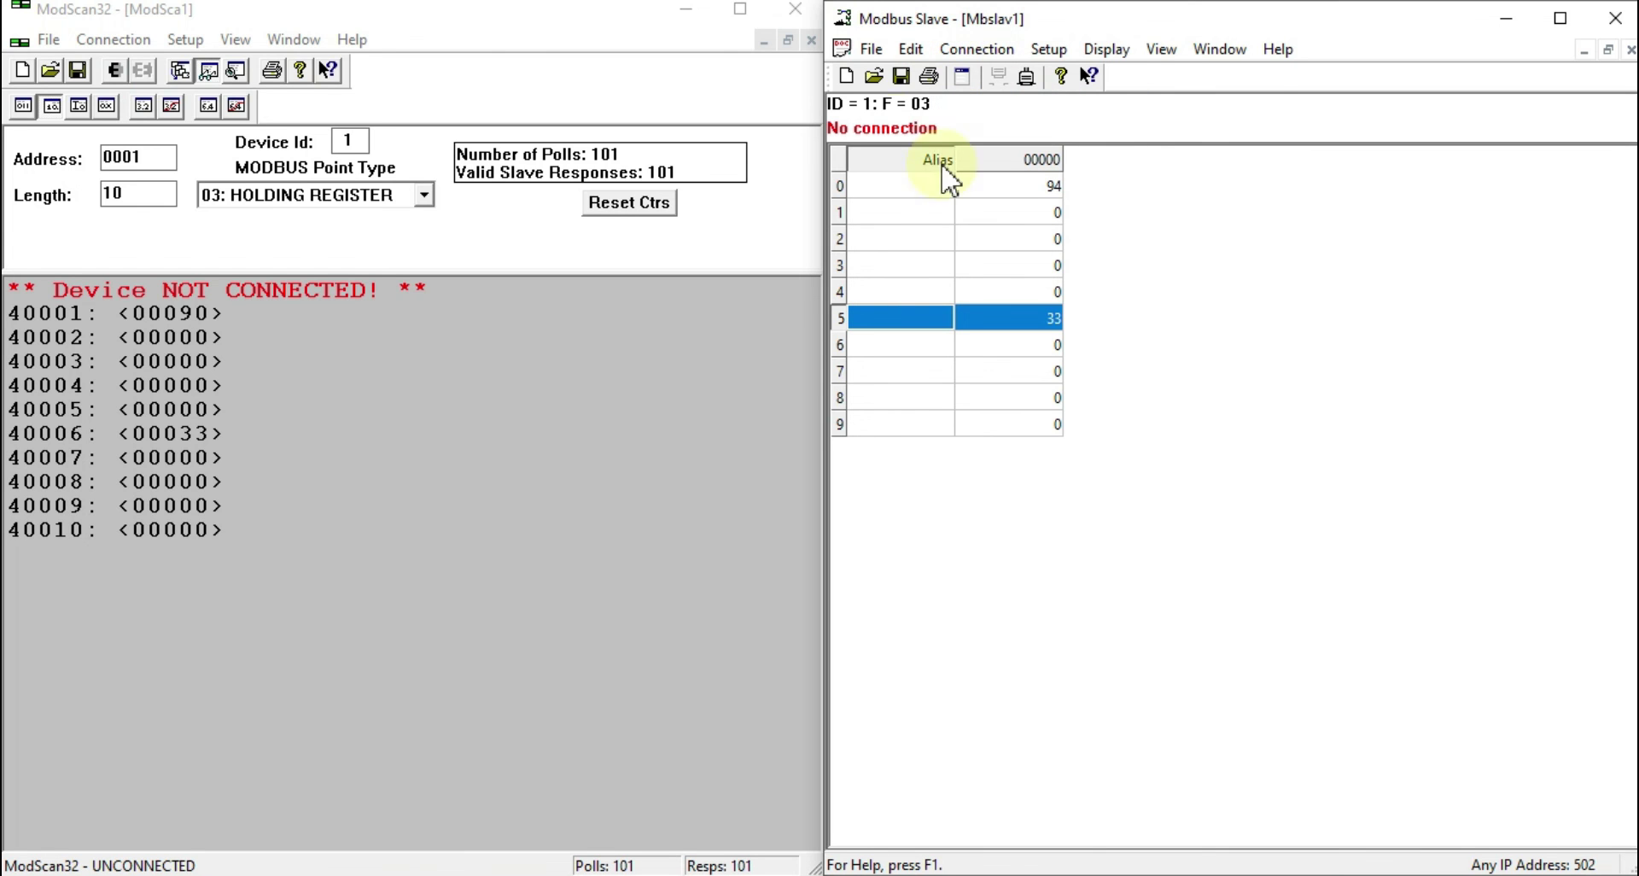
double_click(691, 18)
left_click(1506, 17)
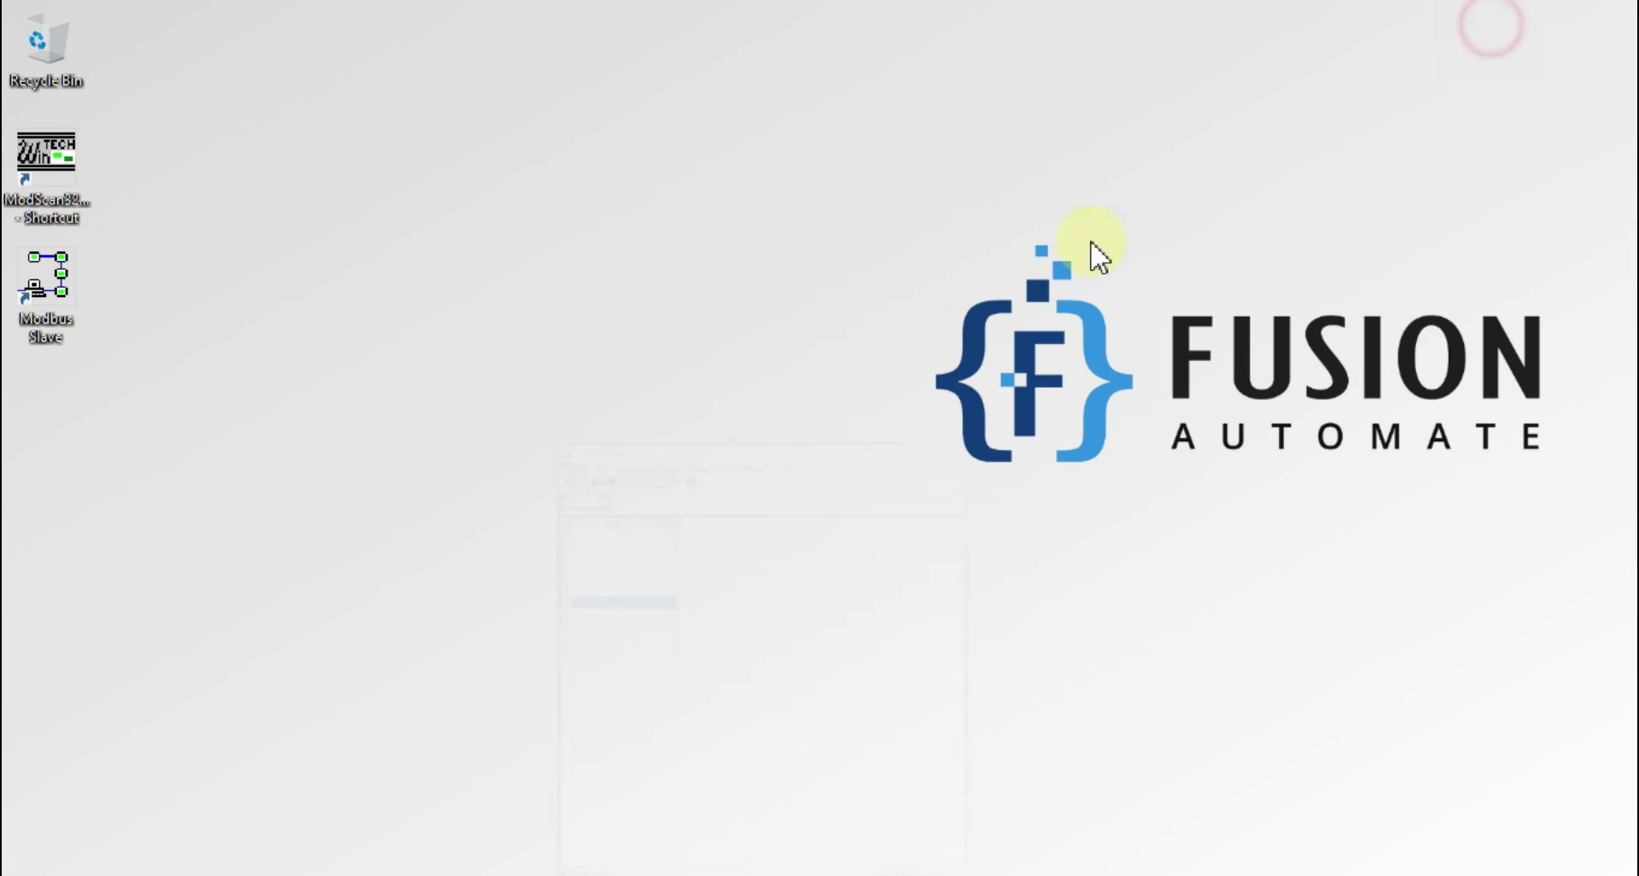